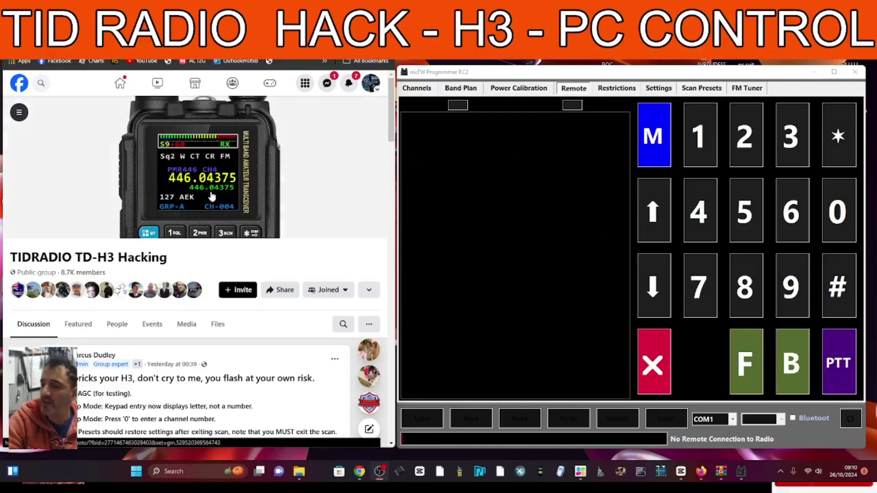
- Review the TIDRADIO TD-H3 Hacking group's firmware post, from its release notes down to the nicFW_RC2_Bundle.rar attachment and comments
scroll(271, 179, down, 3)
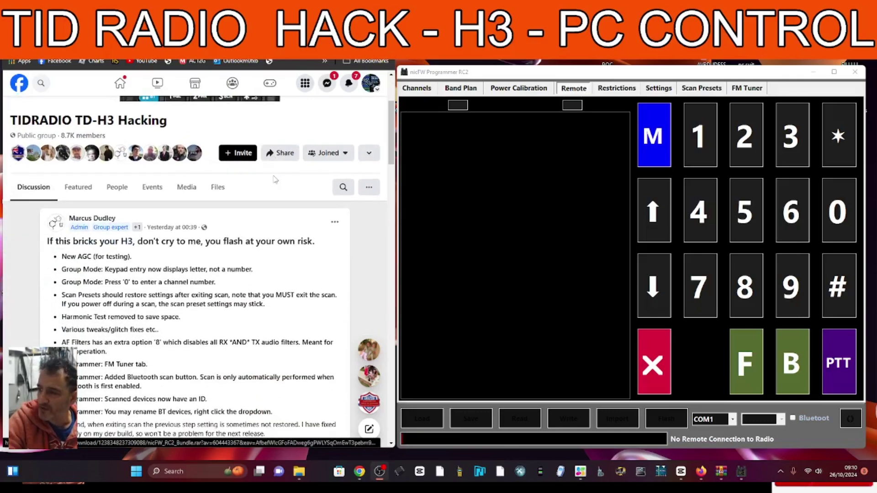
scroll(276, 179, up, 3)
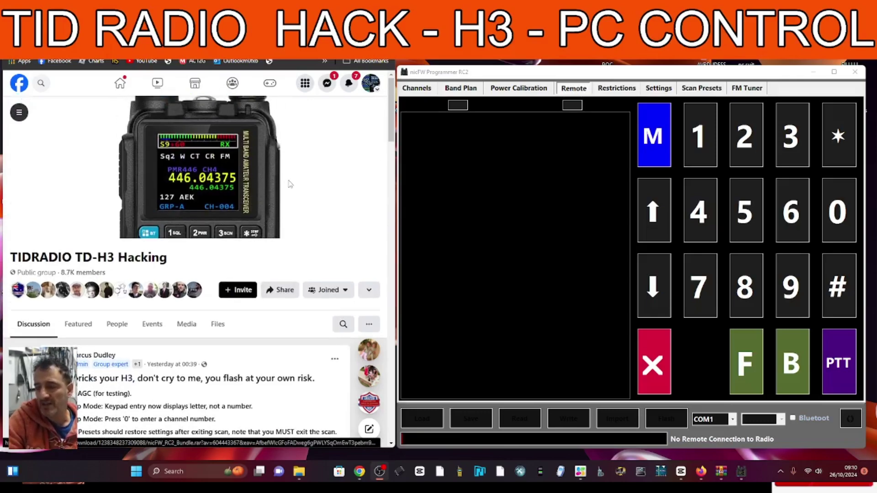
scroll(292, 187, down, 6)
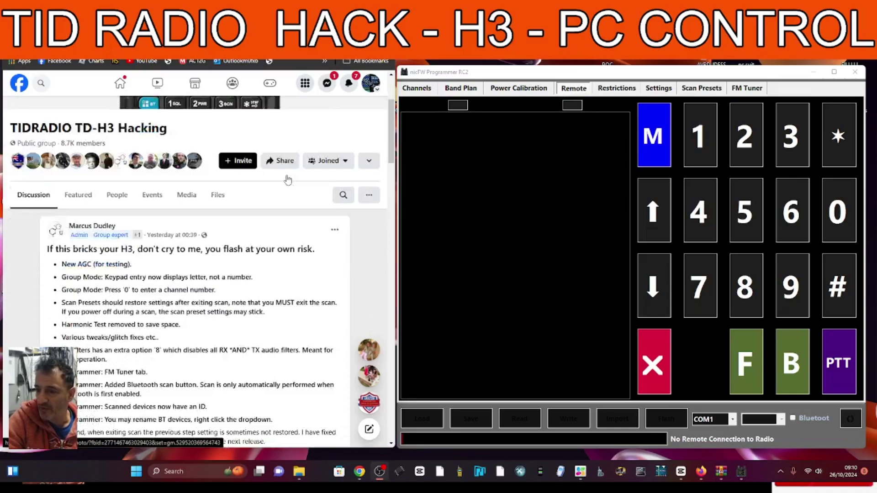
scroll(297, 190, up, 6)
scroll(297, 191, down, 4)
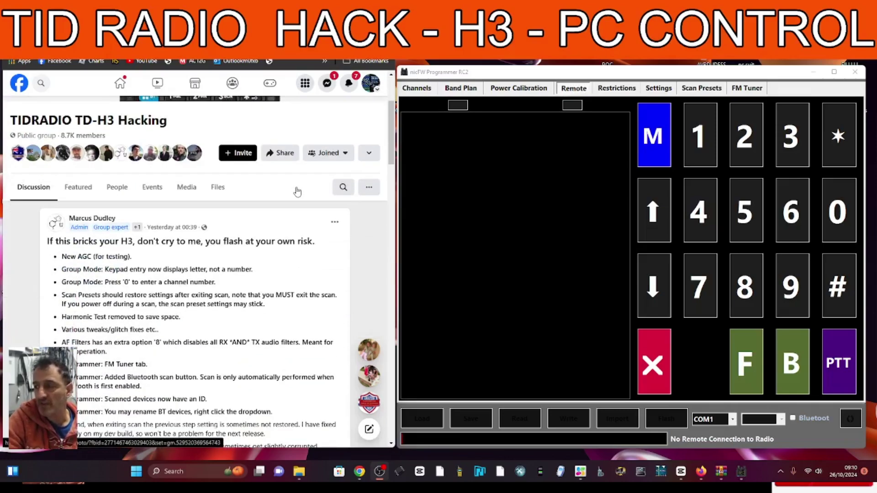
scroll(297, 191, up, 2)
scroll(296, 191, up, 2)
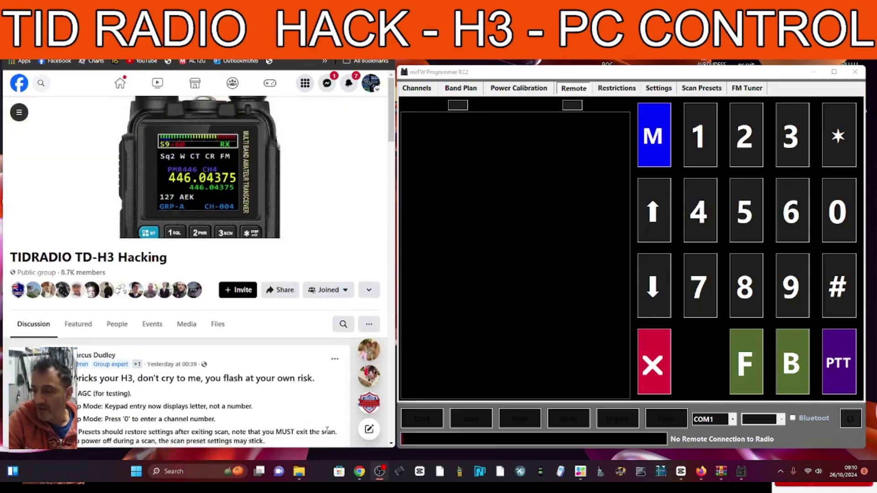
drag(326, 450, 325, 458)
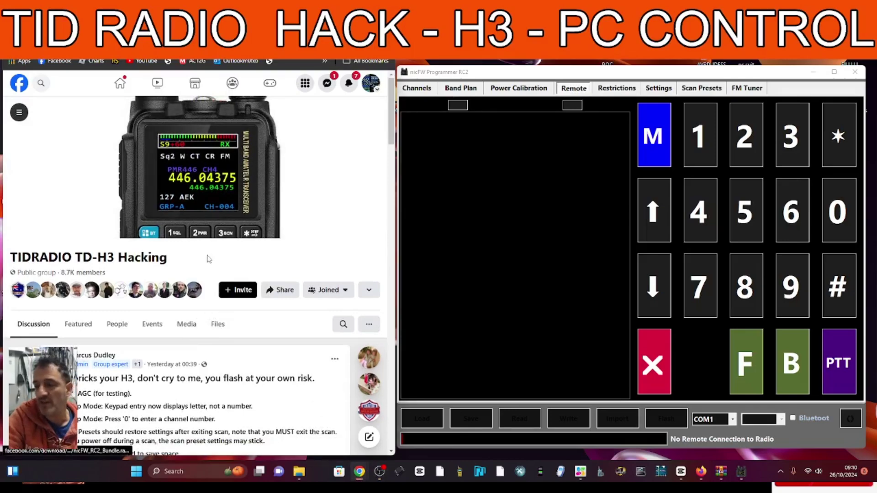
scroll(208, 259, down, 10)
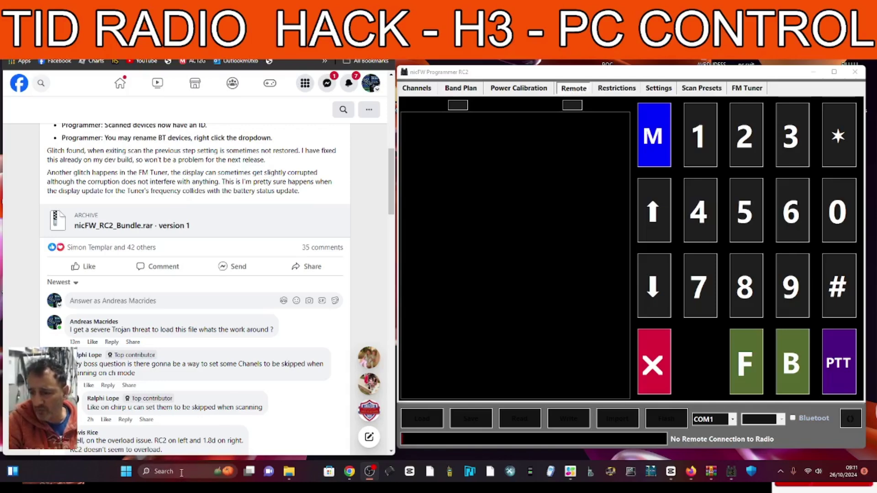
click(181, 472)
text(default apps)
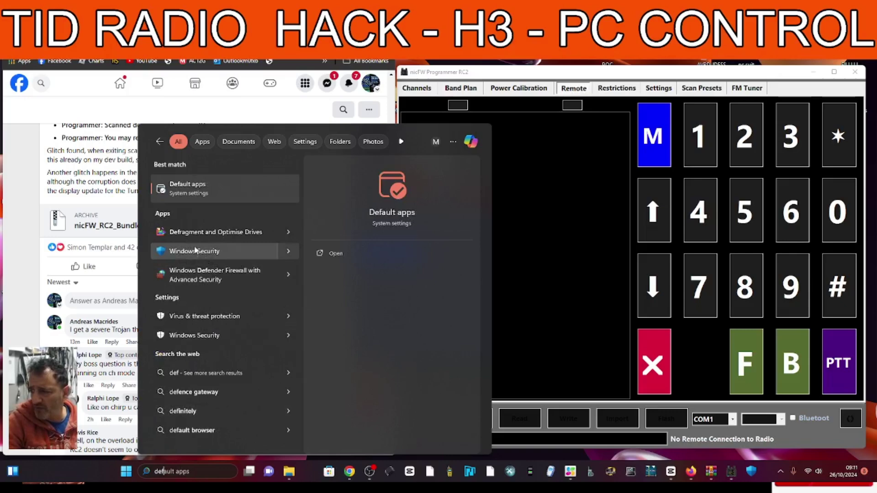
click(373, 99)
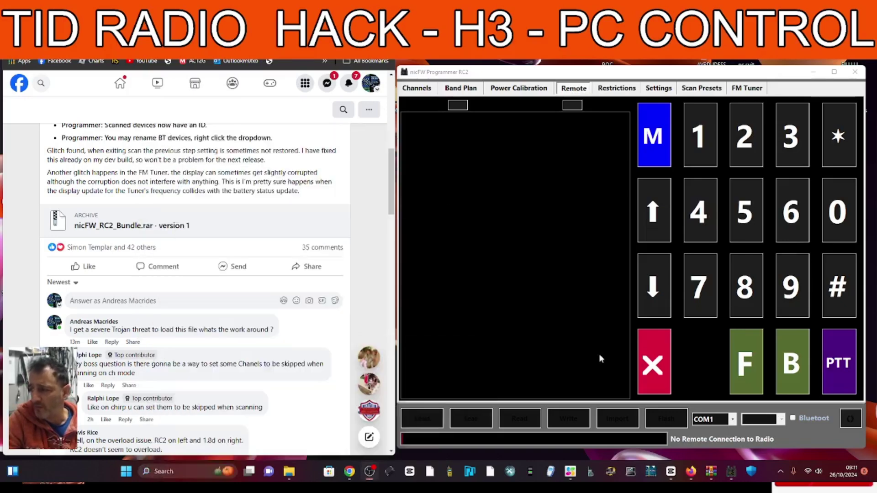
- Open Windows Security and view the protection history under Virus & threat protection
click(751, 472)
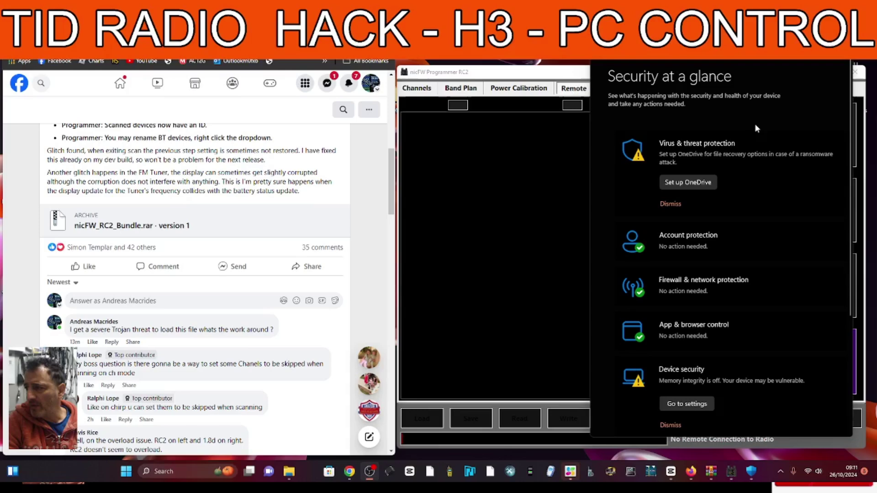
click(704, 145)
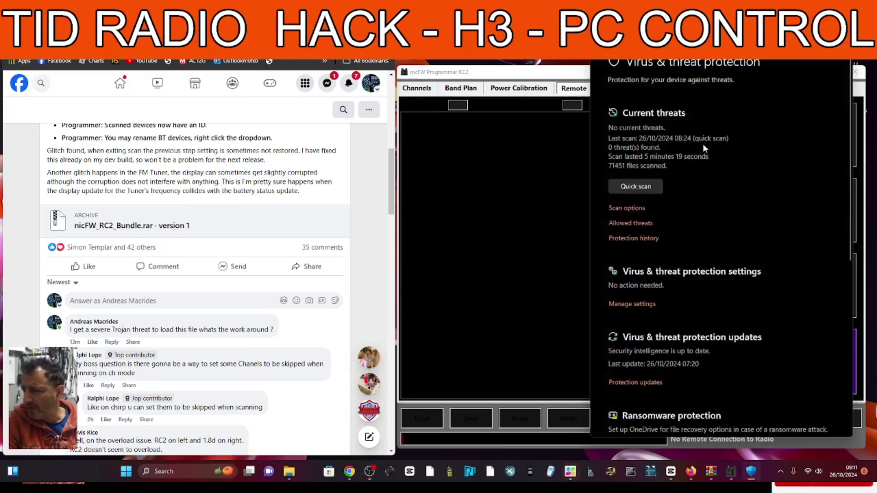
click(637, 238)
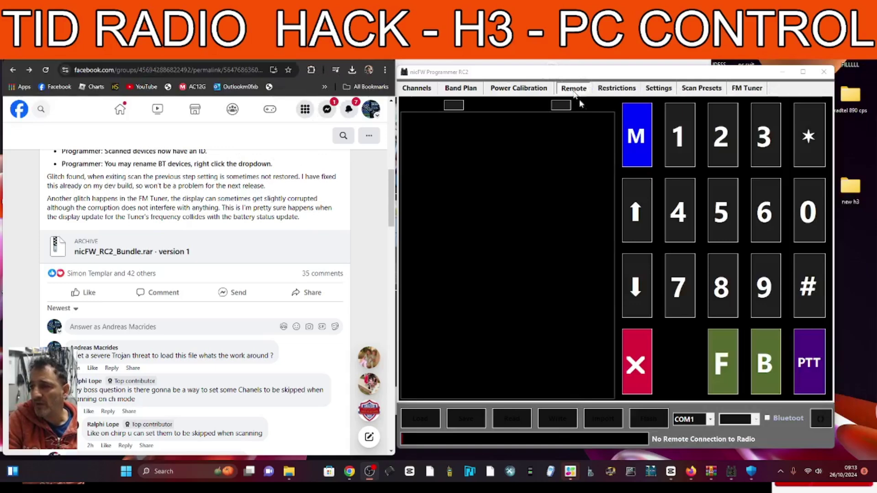
- Open the downloaded nicFW_RC2_Bundle (1).rar archive in WinRAR and bring up its extraction path and options
click(354, 72)
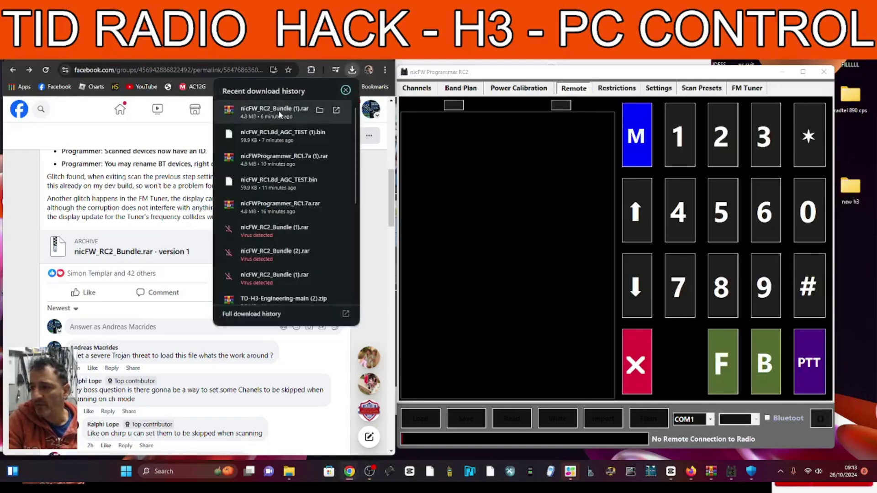
click(279, 112)
drag(337, 90, 274, 120)
click(310, 180)
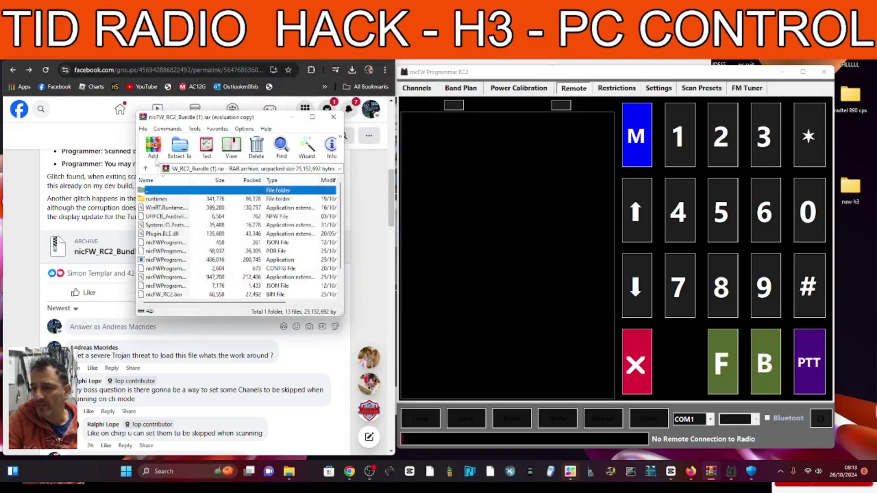
click(181, 150)
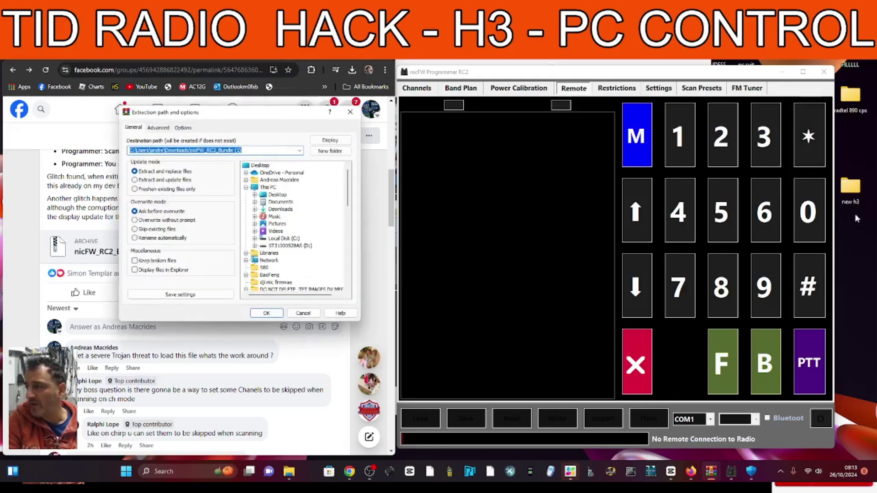
right_click(856, 241)
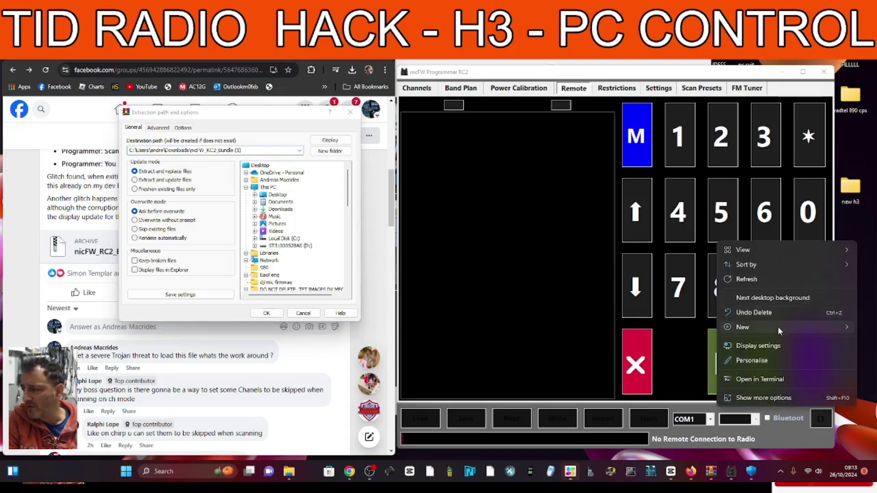
mouse_move(780, 330)
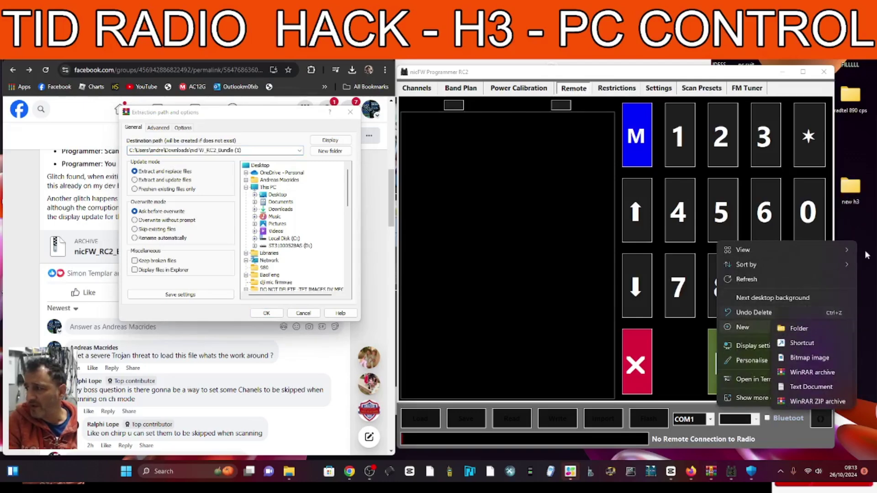
click(868, 236)
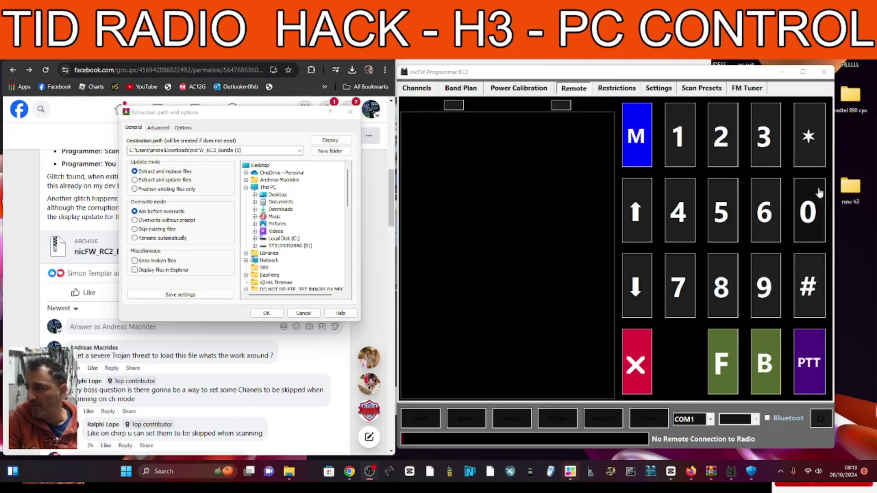
- Open the new h3 desktop folder to view the extracted bundle files, and return to the nicFW Programmer window
double_click(851, 189)
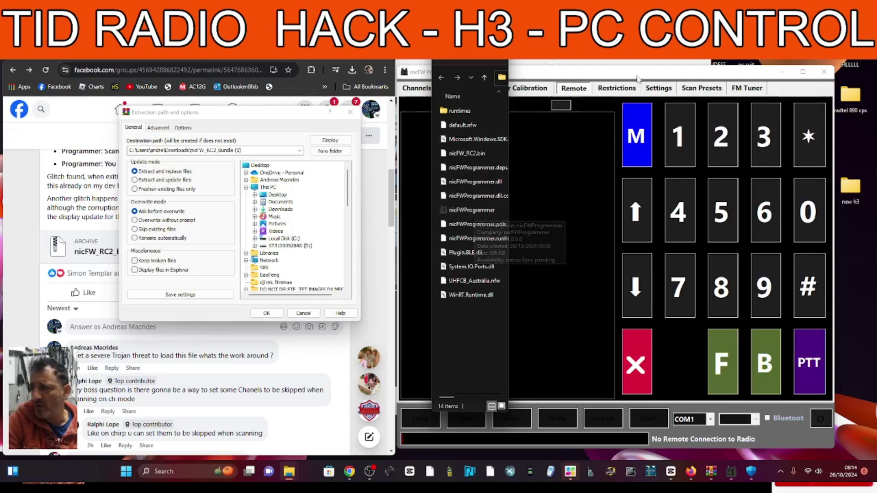
click(539, 97)
mouse_move(595, 75)
mouse_down()
mouse_move(615, 75)
mouse_move(597, 76)
mouse_up()
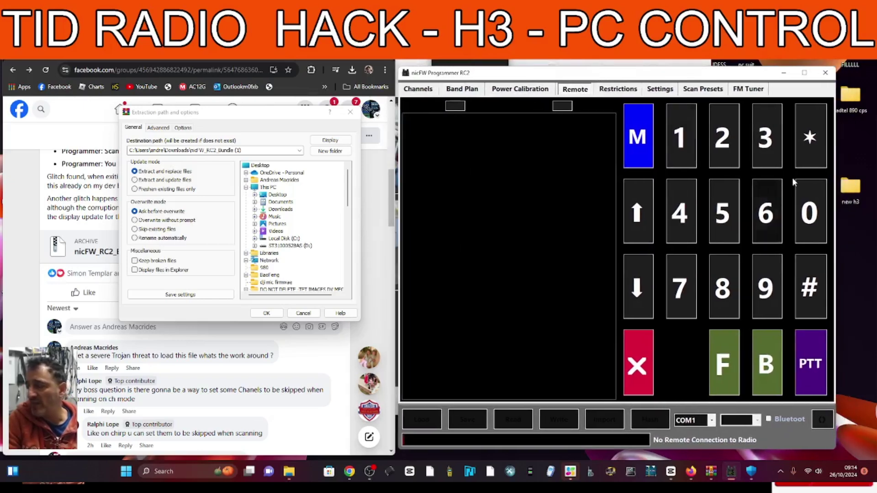
- Move nicFW_RC2.bin from the new h3 folder onto the desktop
click(856, 190)
double_click(856, 189)
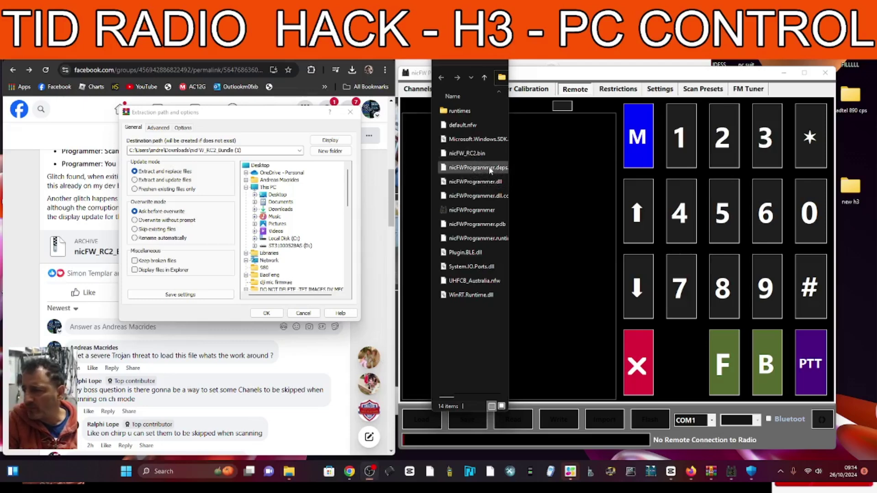
drag(456, 152, 850, 188)
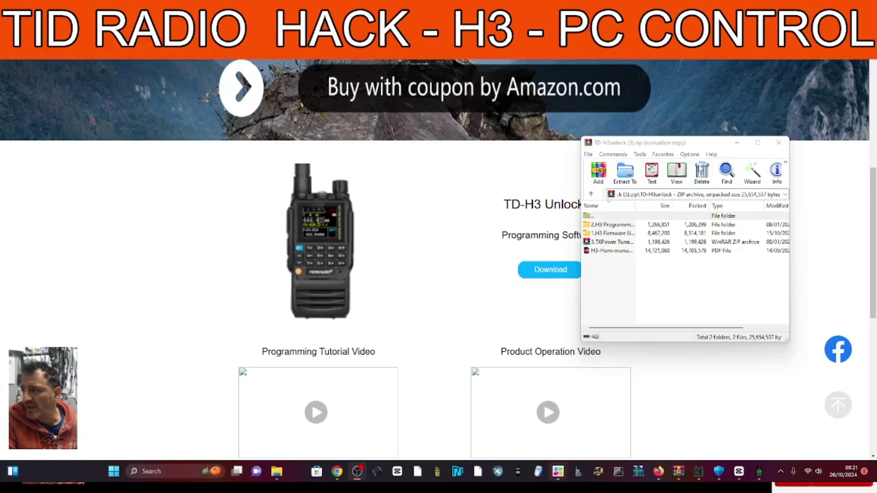
- Open the 1.H3 Firmware Upgrade folder in the TD-H3unlock (3).zip archive and launch the TD-H3_IAP_setup240305.exe installer
drag(702, 147, 653, 142)
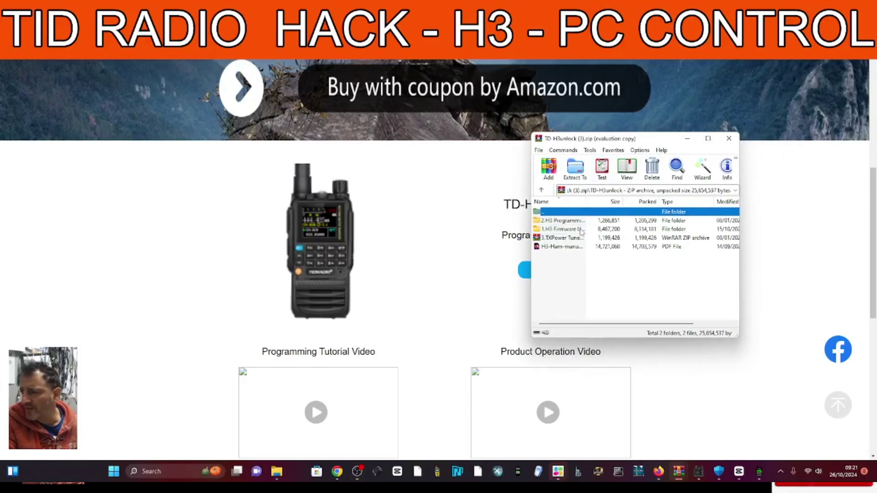
double_click(578, 230)
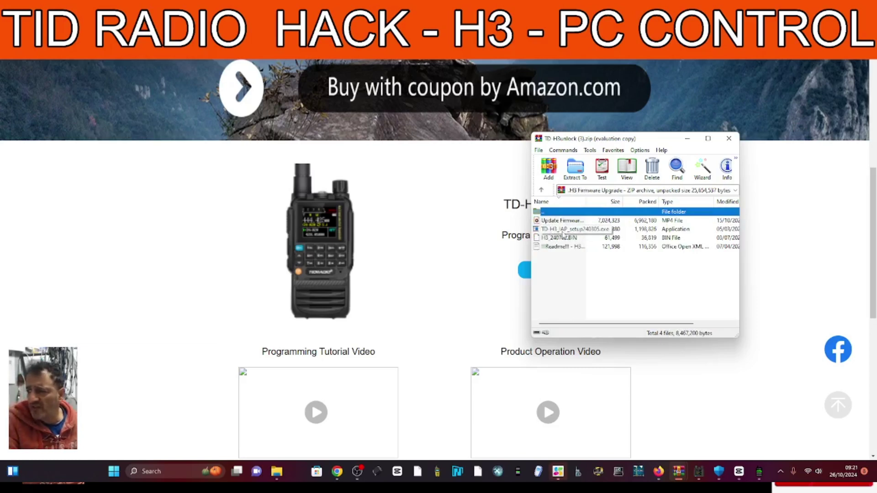
double_click(580, 231)
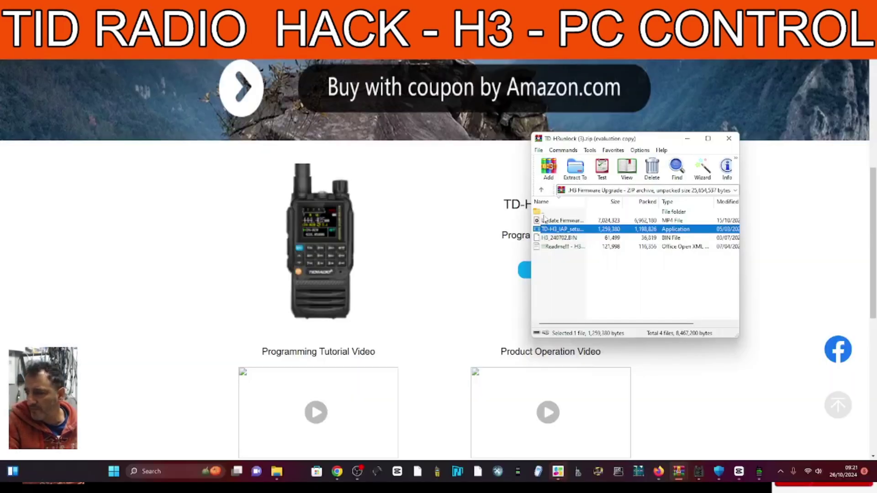
drag(446, 154, 595, 140)
- Install TD-H3_IAP with a callsign entered as the user name, keeping the default install folder and current-user shortcut settings
click(630, 298)
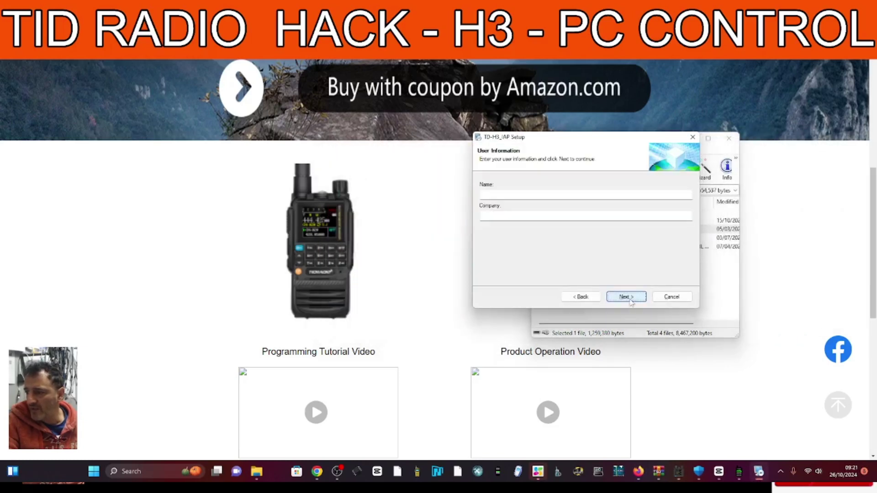
click(630, 298)
key(Return)
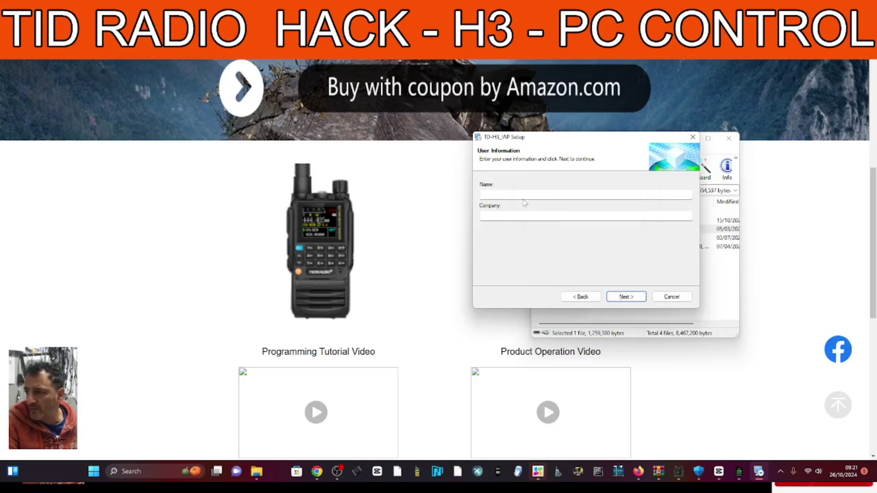
click(525, 195)
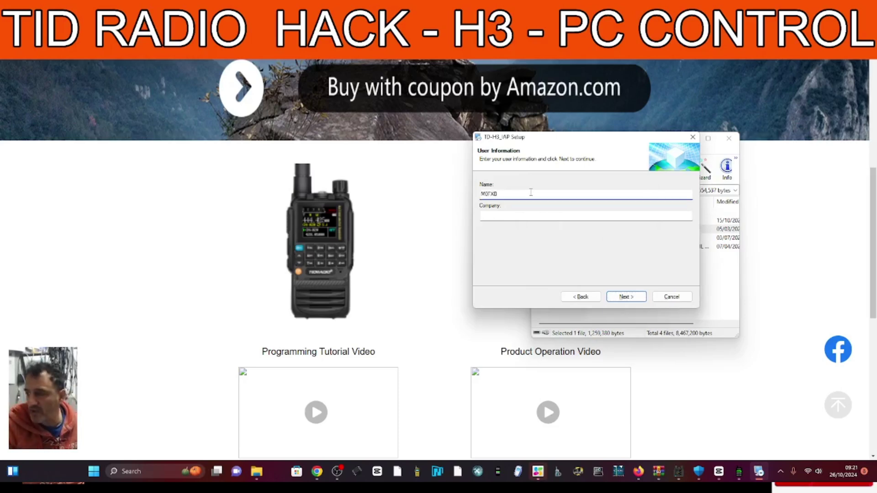
click(634, 297)
click(635, 298)
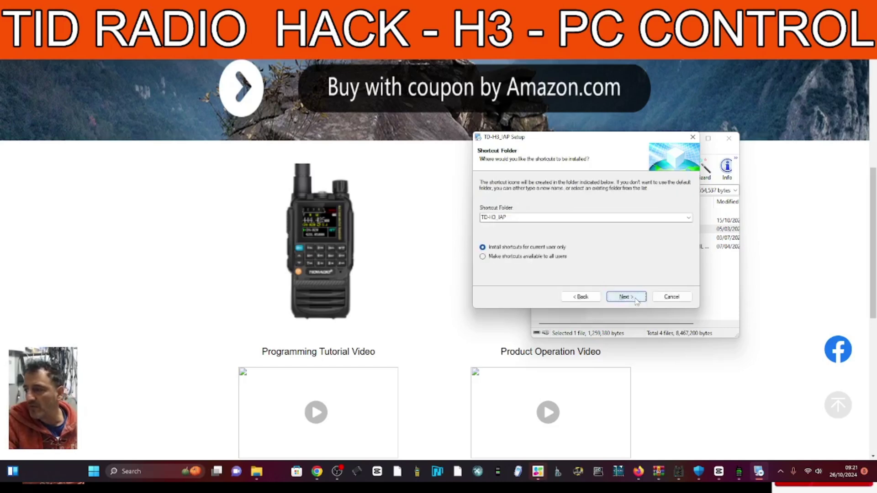
click(637, 300)
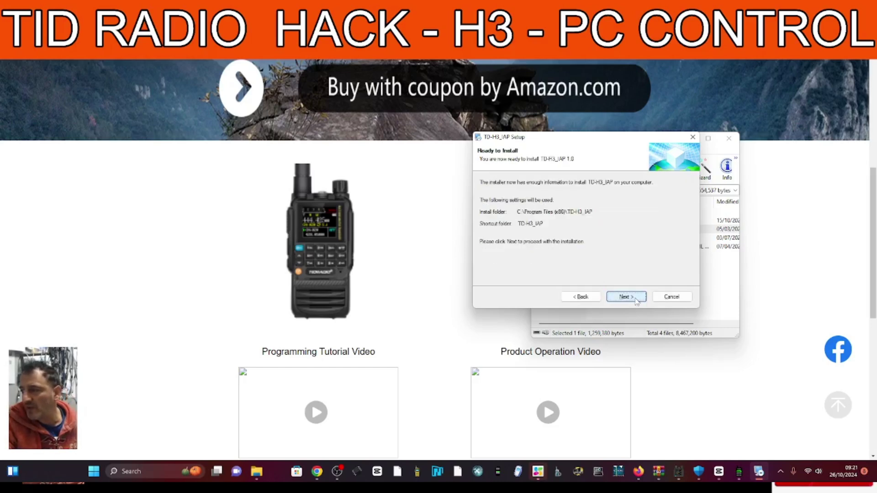
click(636, 300)
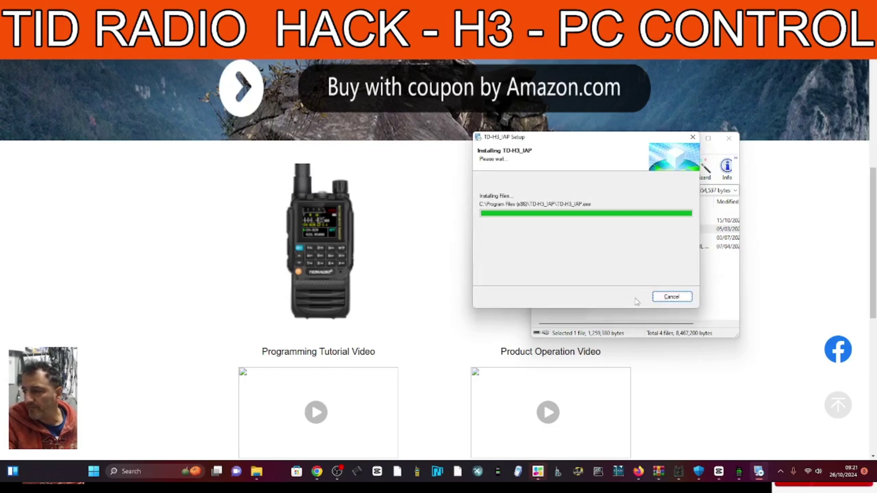
click(637, 300)
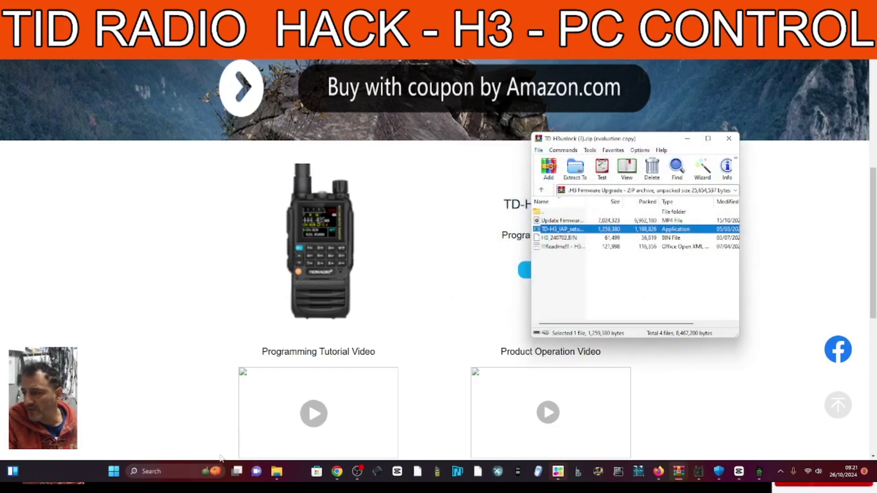
- Open TD-H3_IAP from its desktop shortcut and place its window beside the nicFW Programmer window
click(113, 471)
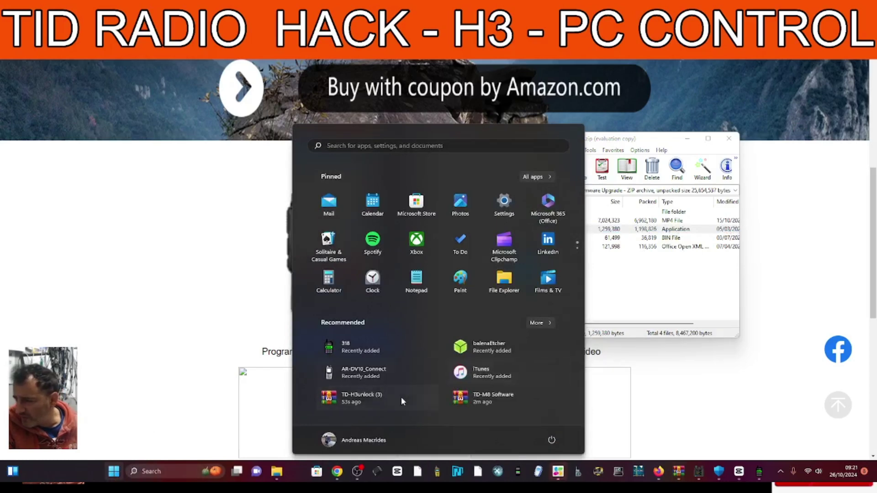
click(660, 389)
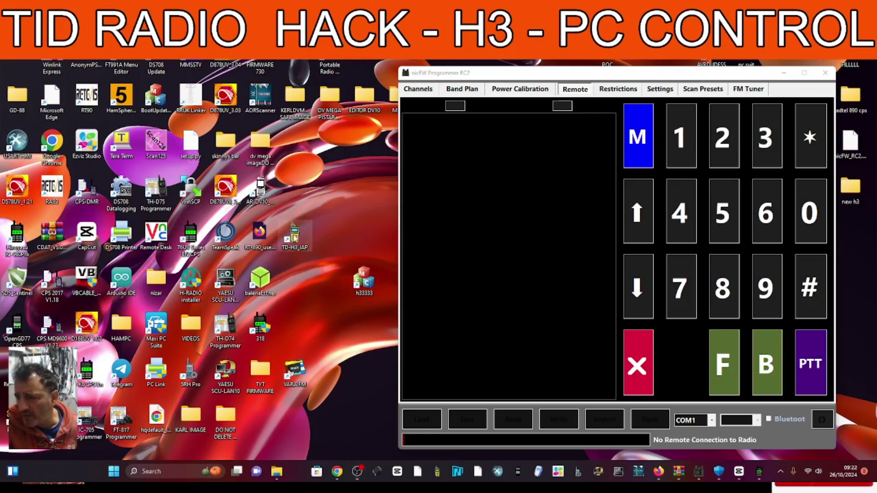
right_click(294, 238)
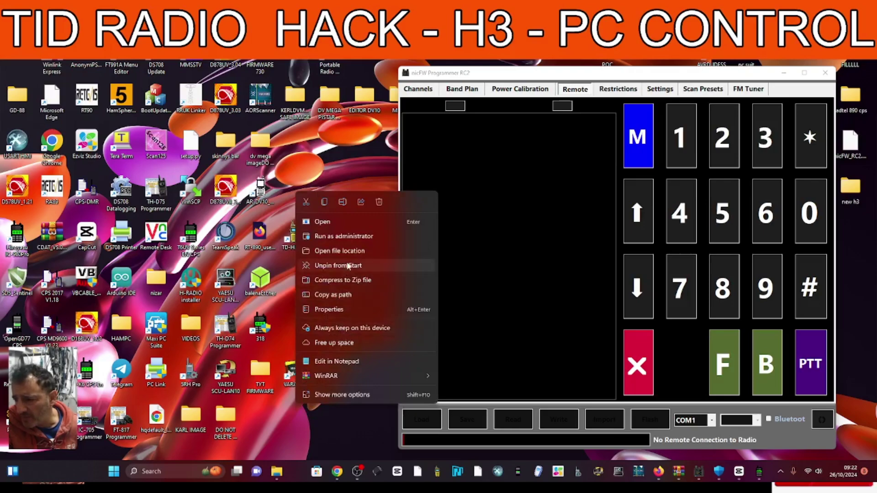
click(354, 396)
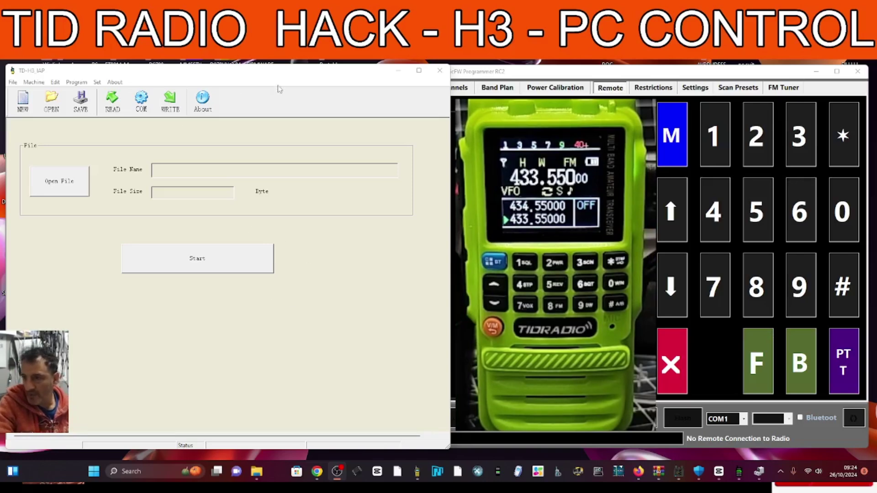
mouse_move(285, 78)
mouse_down()
mouse_move(301, 79)
mouse_move(278, 79)
mouse_up()
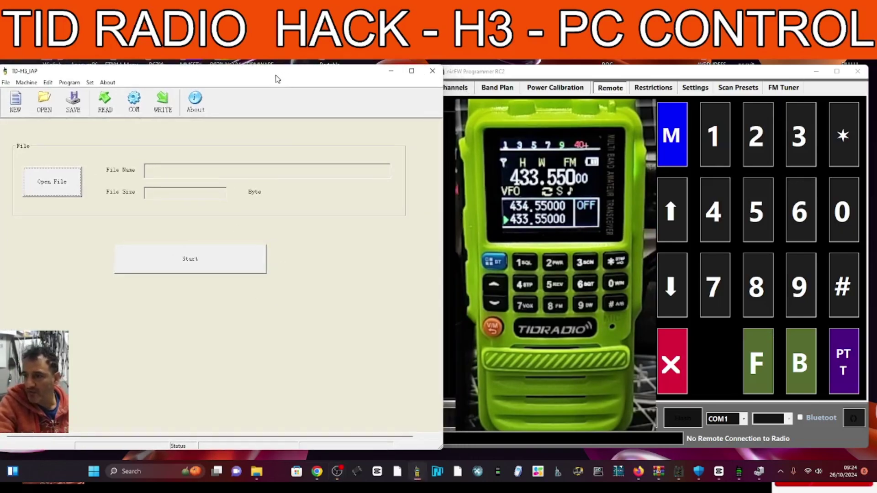
click(824, 354)
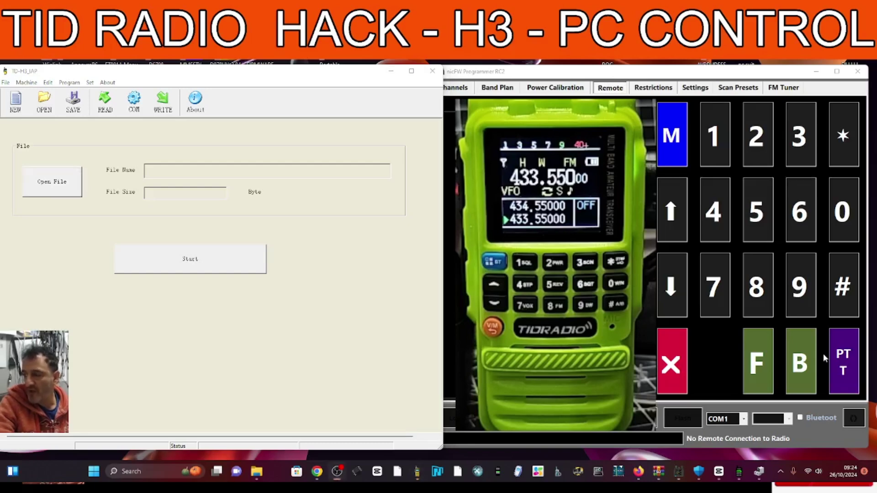
- Check the Ports (COM & LPT) list in Device Manager for the COM port of the USB-SERIAL CH340 cable
right_click(95, 477)
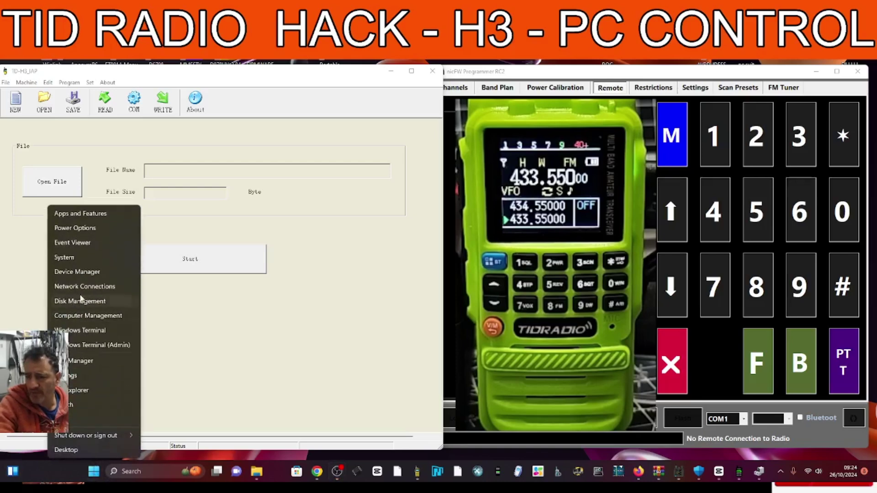
click(80, 273)
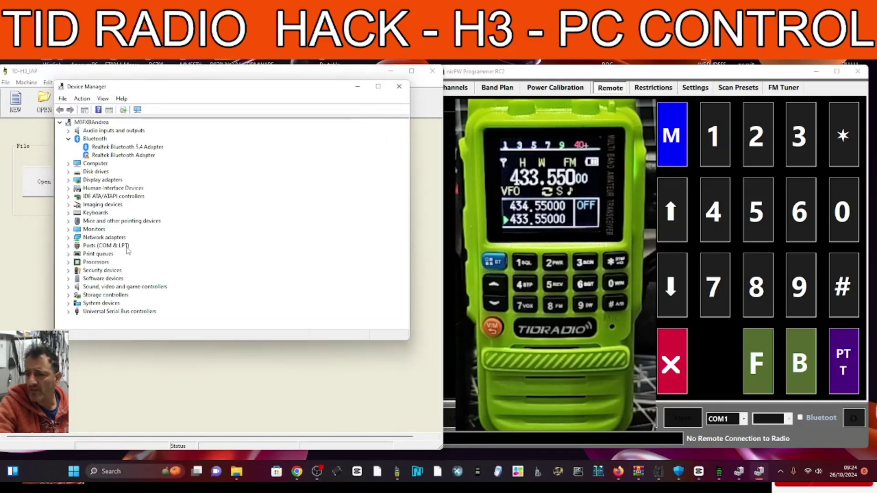
double_click(116, 247)
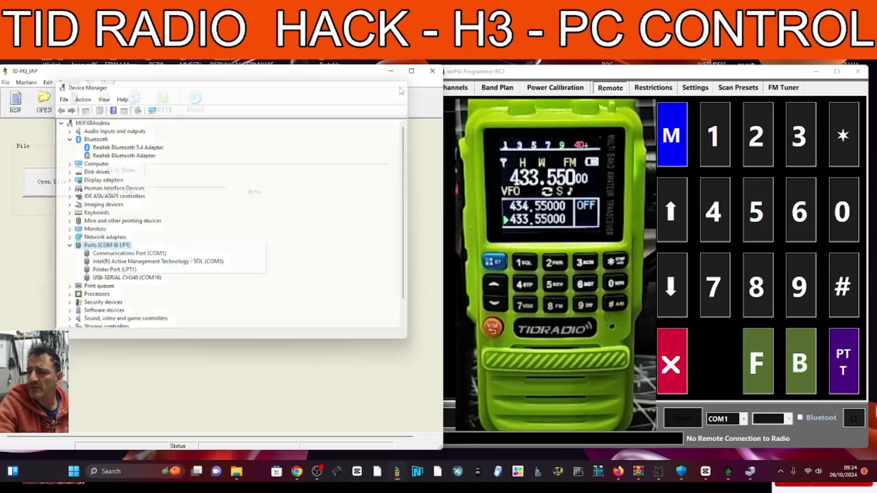
click(399, 88)
- Load nicFW_RC2.bin from the Desktop into TD-H3_IAP and start flashing the firmware to the radio
click(44, 187)
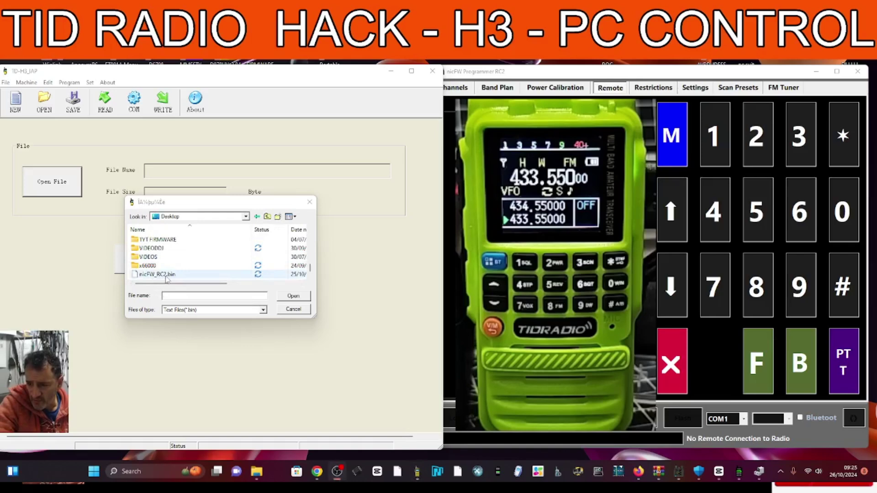
double_click(166, 276)
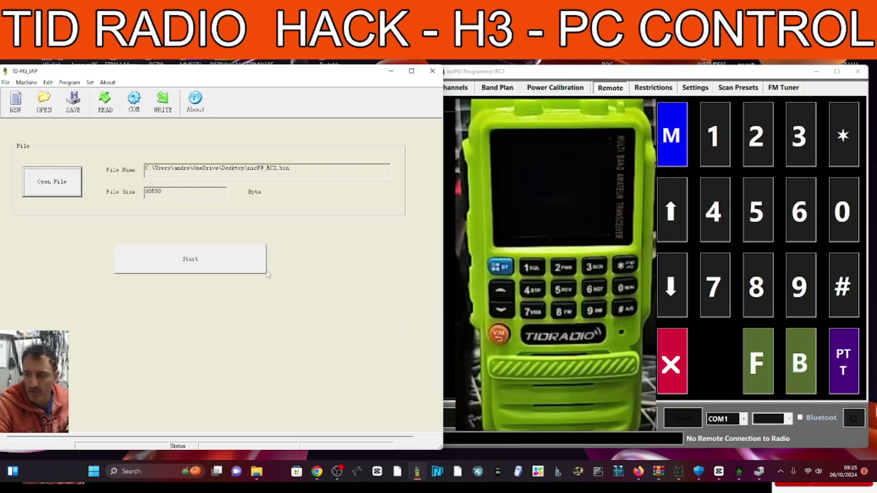
click(225, 263)
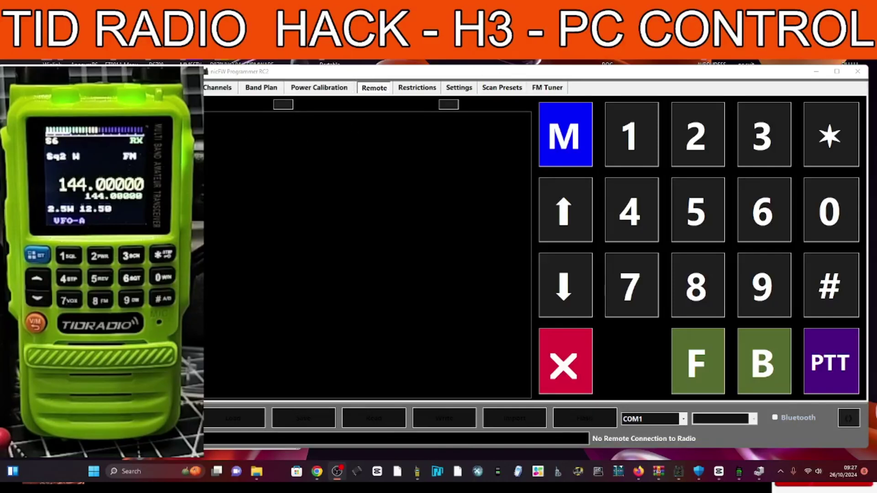
- Set the connection port to COM16 for remote control of the radio in nicFW Programmer
click(374, 89)
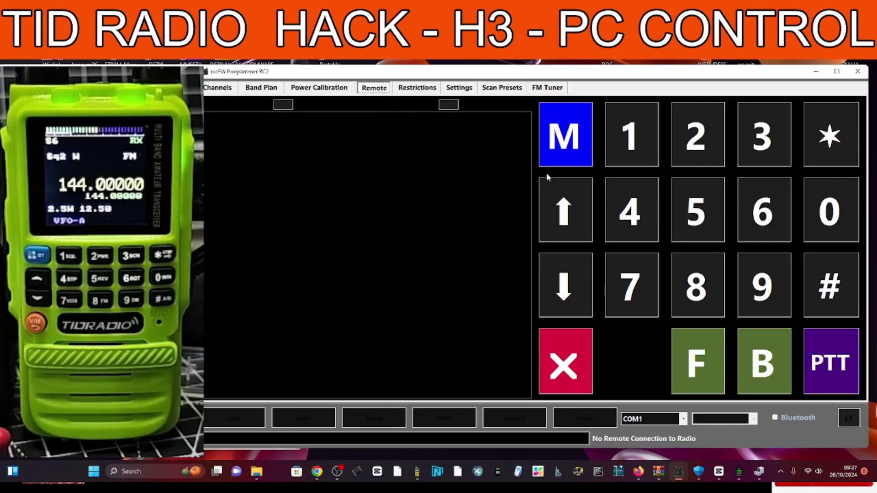
click(684, 420)
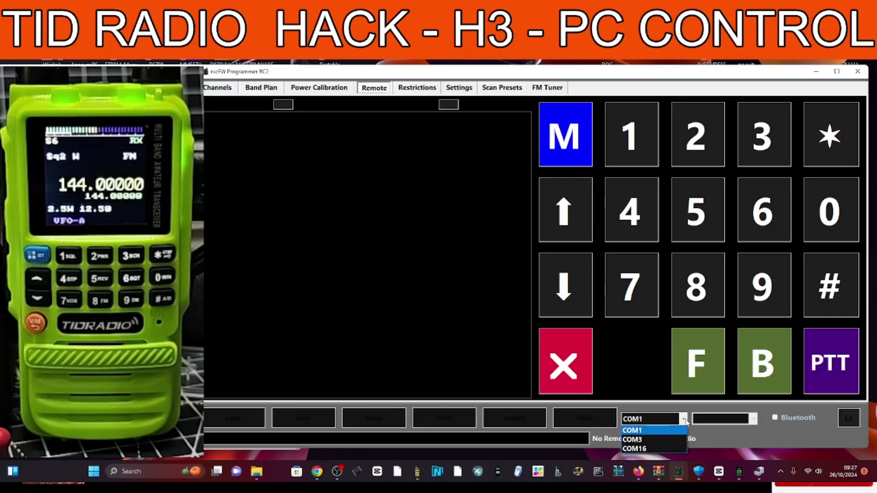
click(665, 445)
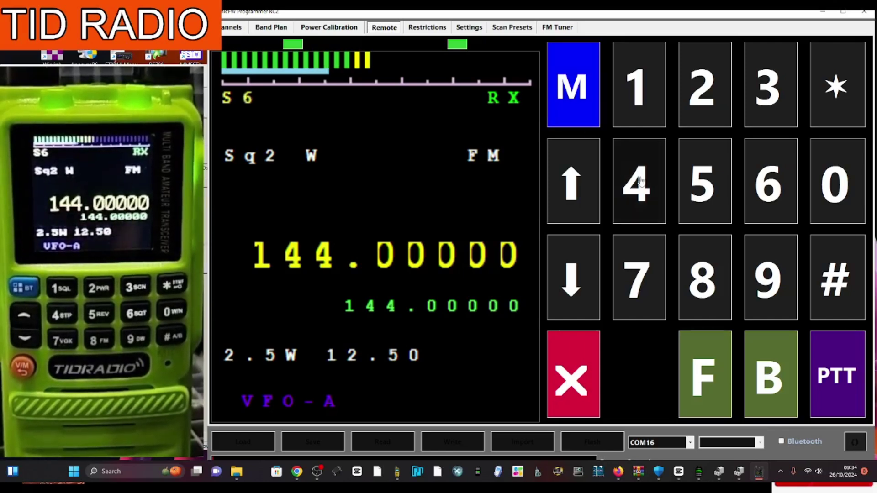
click(639, 183)
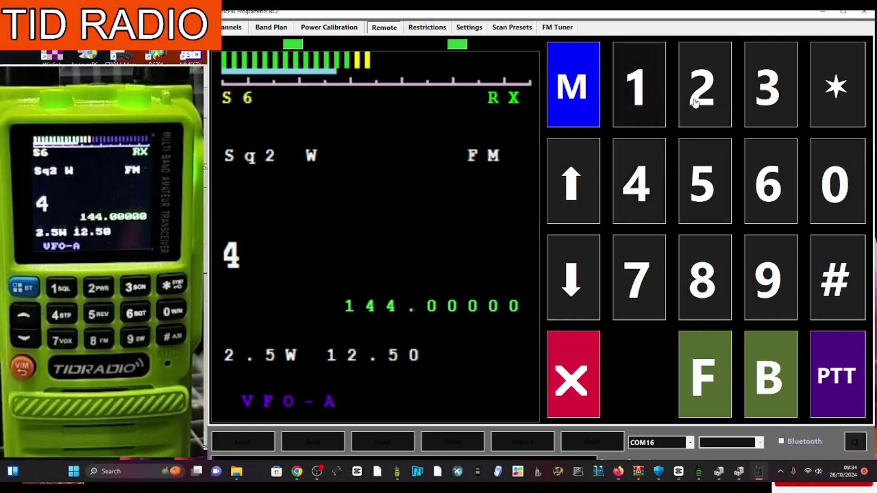
click(754, 112)
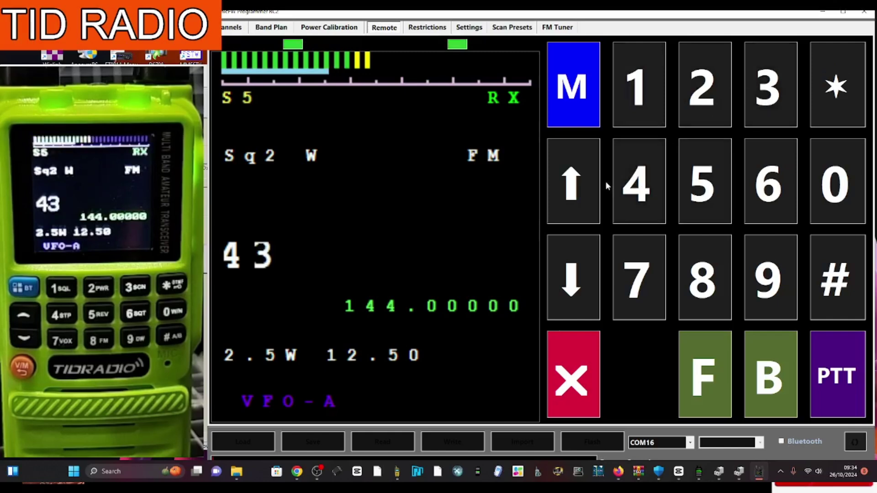
click(638, 190)
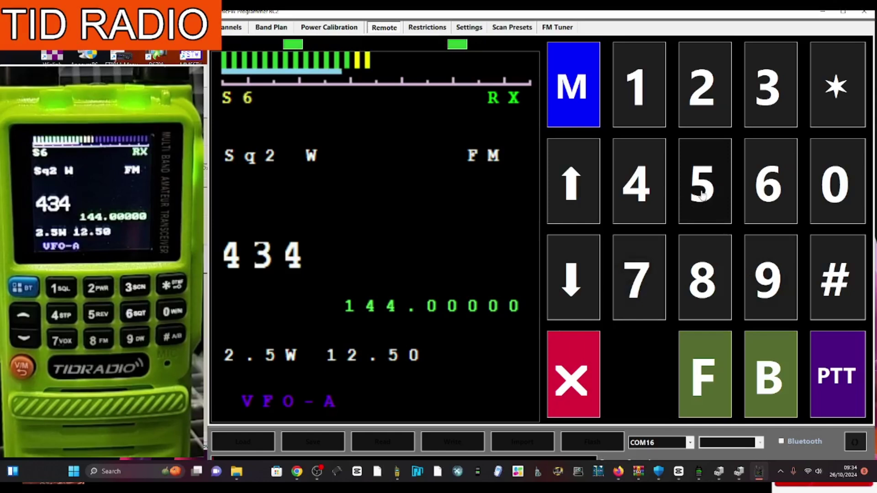
click(702, 195)
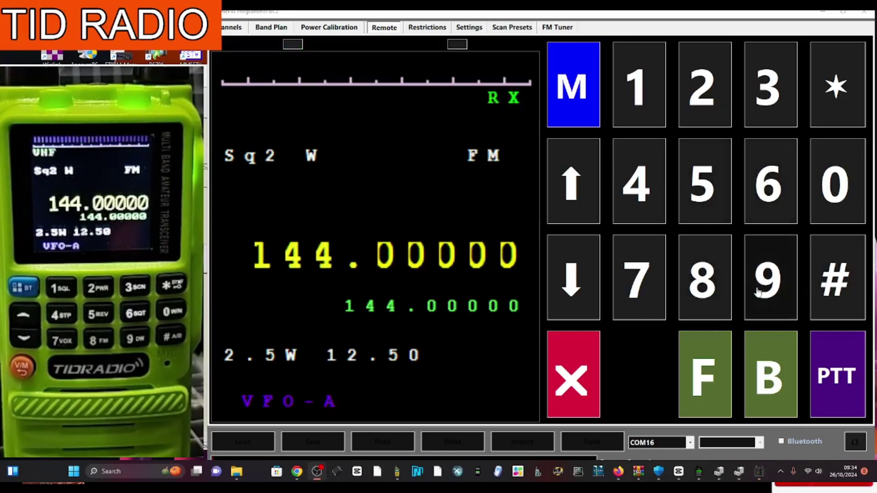
- Enter the frequency 0434.5500 for VFO-A on the remote keypad, including the leading zero
click(837, 187)
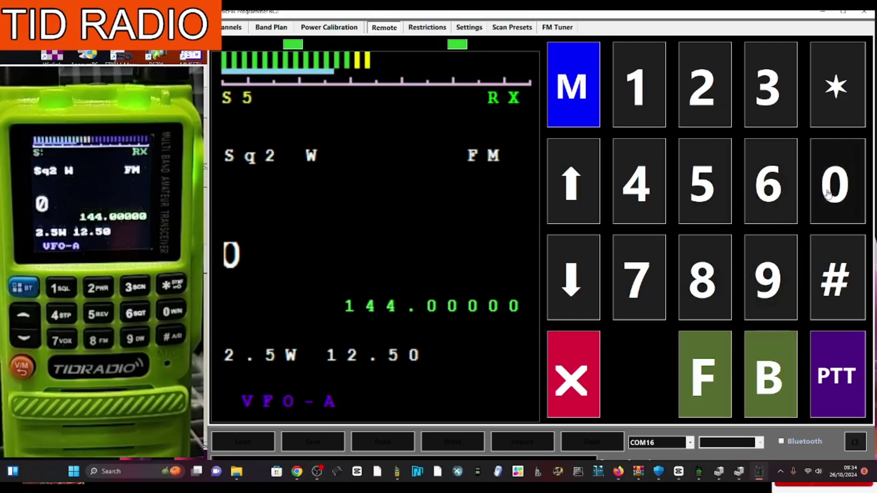
click(647, 201)
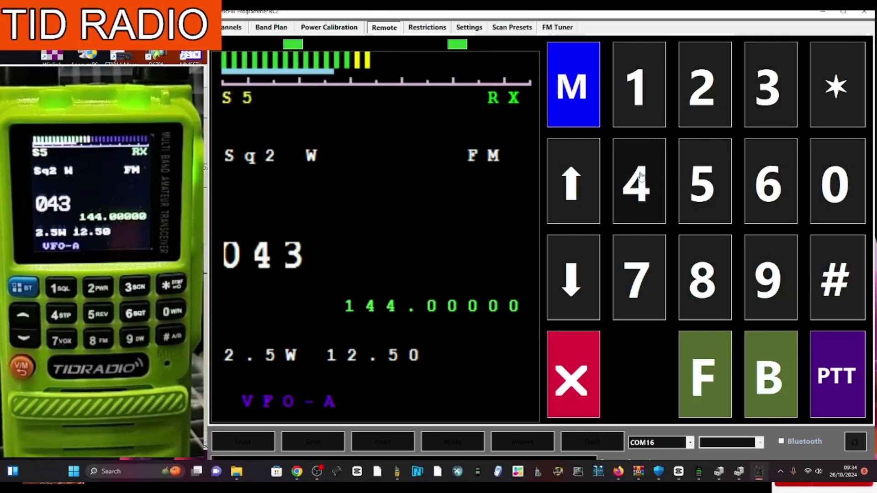
click(641, 176)
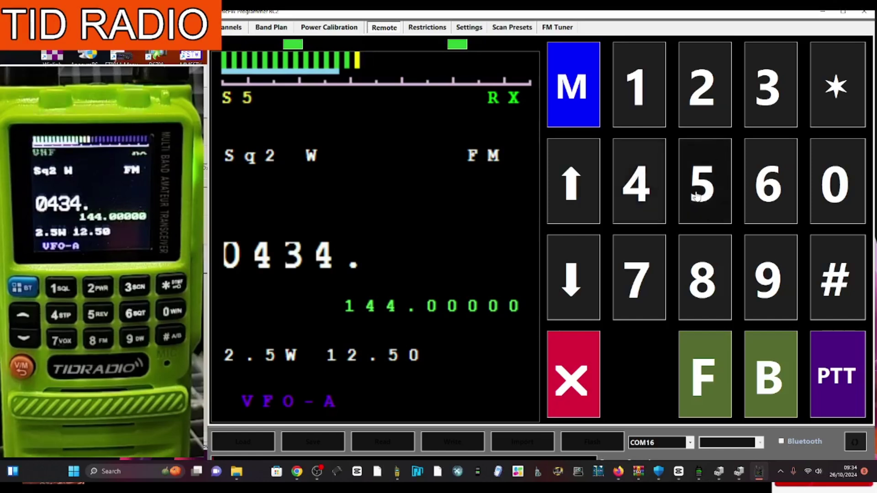
click(681, 165)
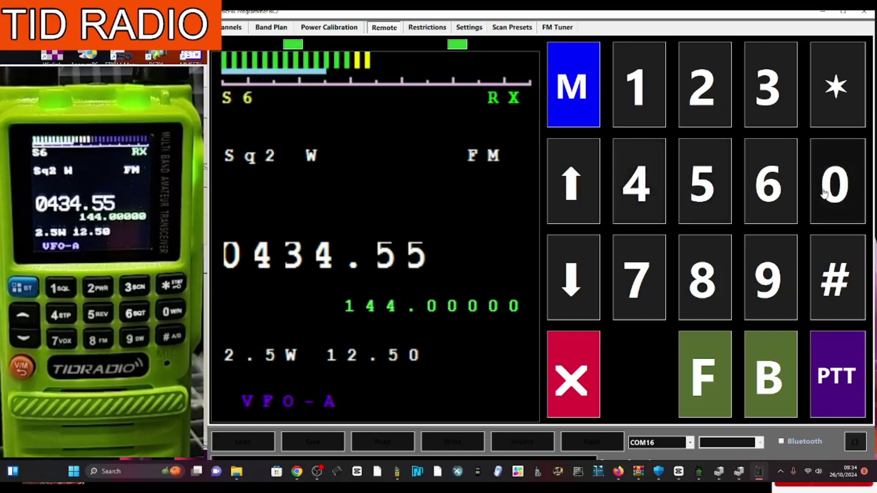
click(822, 194)
click(833, 190)
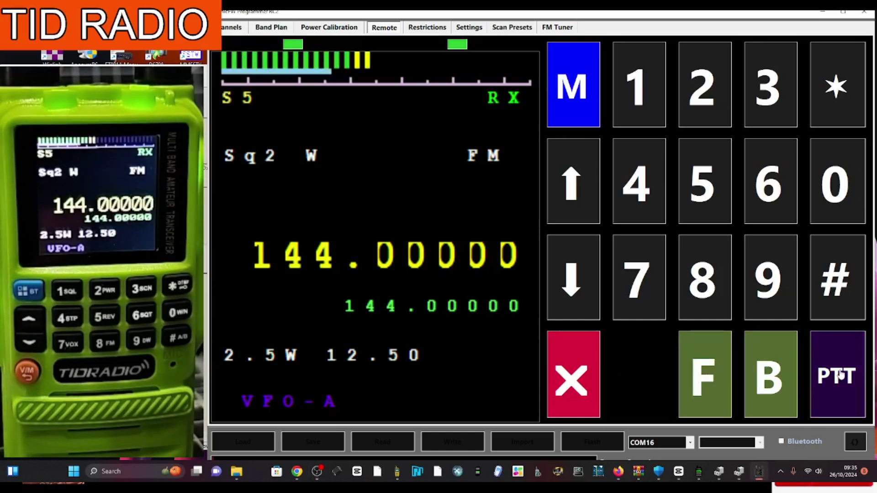
- Test remote transmission on 144.00000 with PTT and return the radio to receive
click(841, 375)
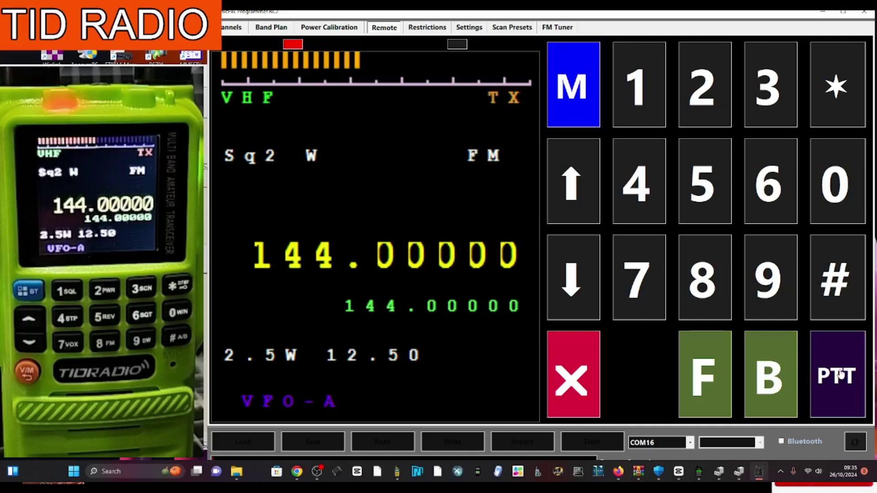
click(841, 375)
click(841, 374)
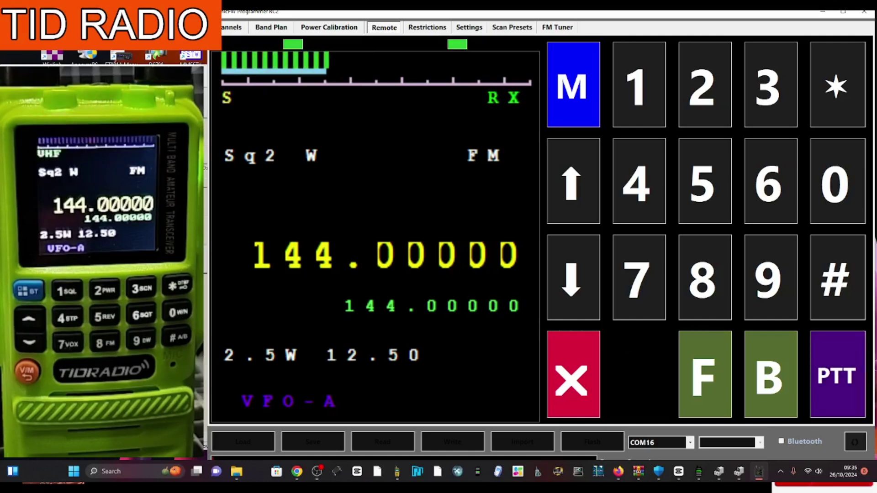
- Browse the radio's settings menu remotely from Squelch through Bandwidth, Step, TX Power and Brightness to TX CTCSS
key(m)
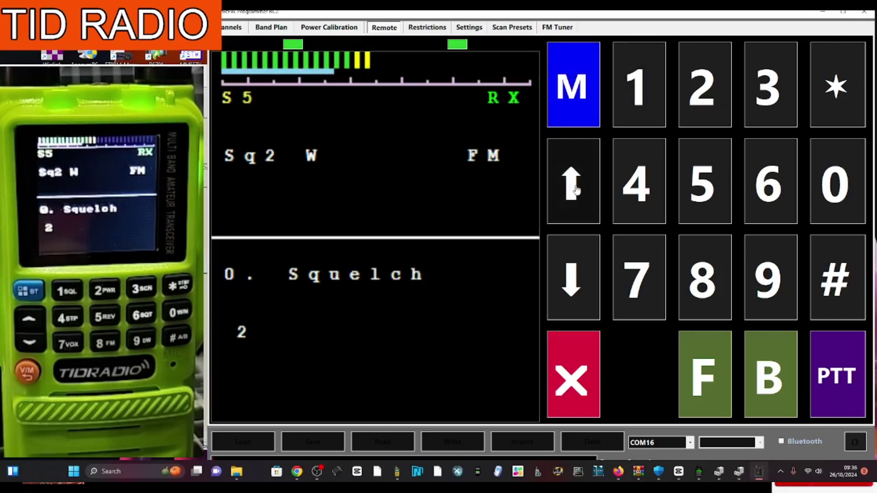
click(577, 191)
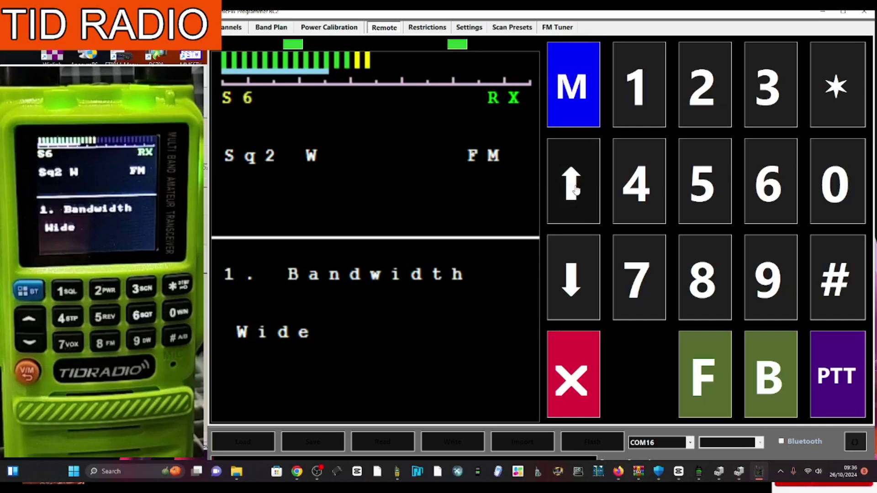
click(577, 192)
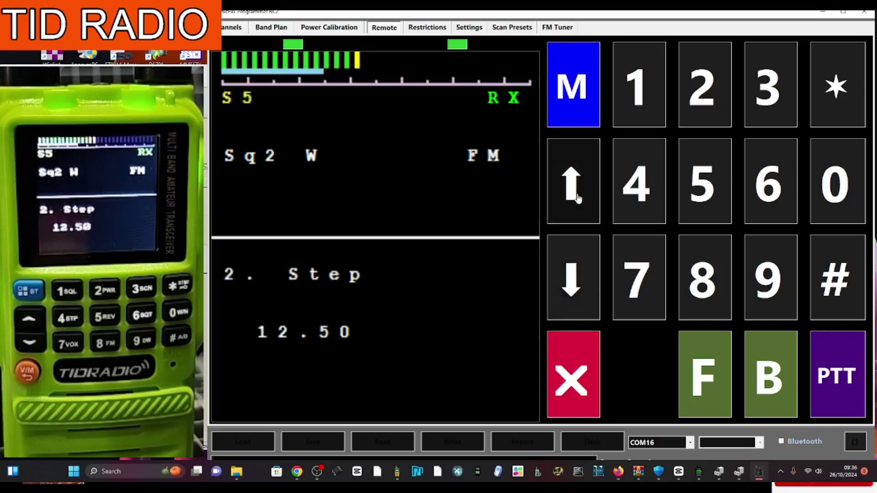
click(575, 192)
click(572, 189)
click(573, 188)
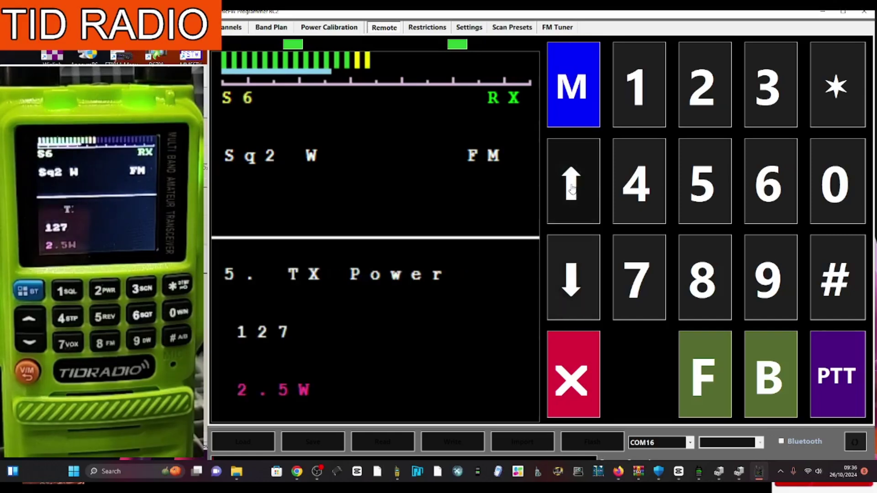
click(571, 186)
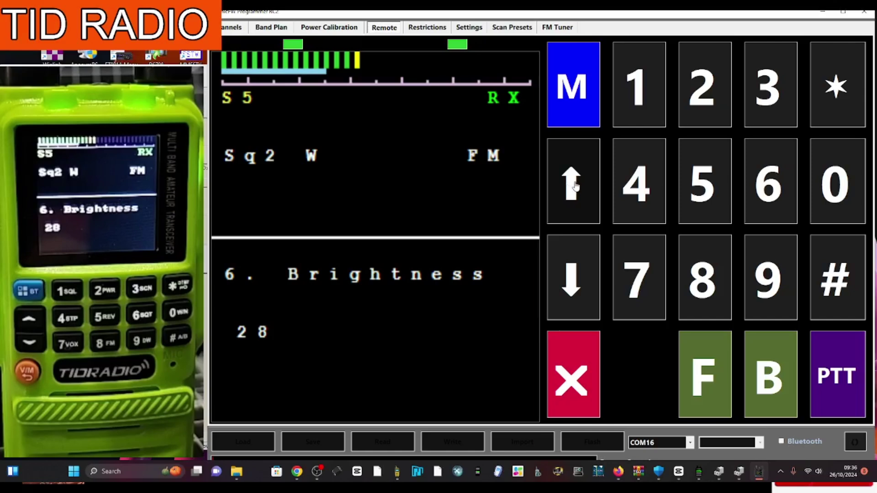
click(575, 185)
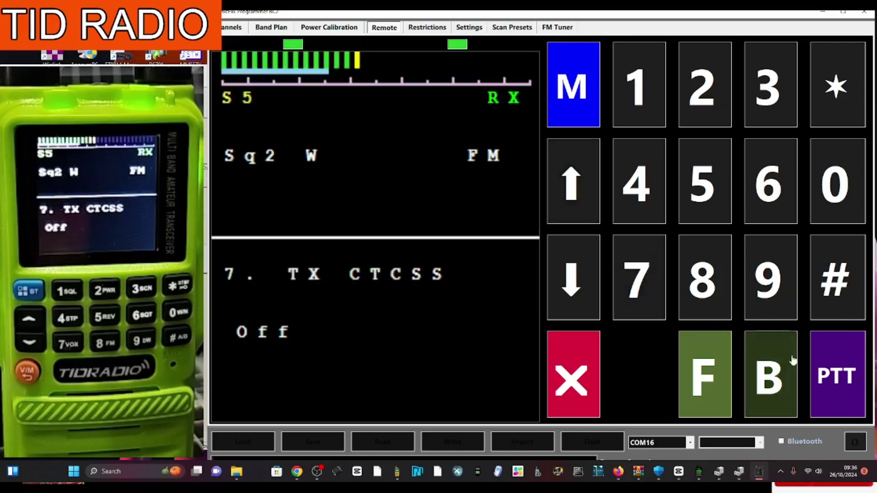
- Try to enable the Bluetooth connection, and exit the radio's settings menu to the VFO-A screen
click(782, 443)
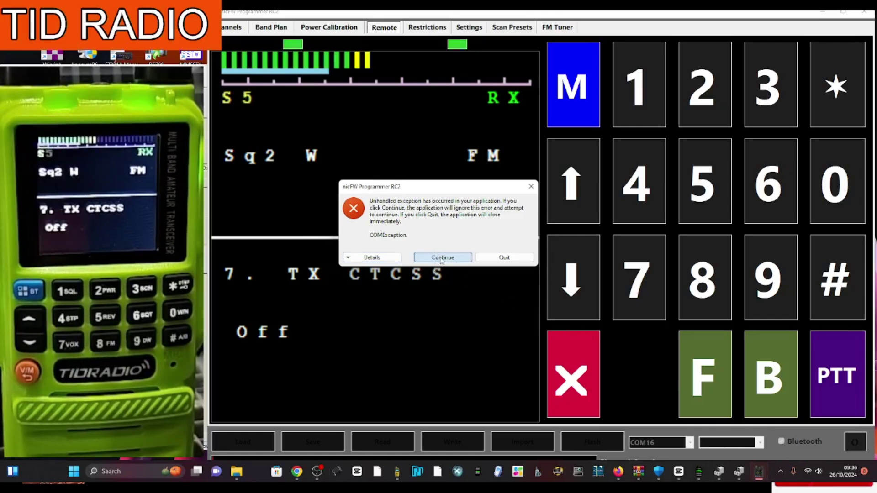
click(436, 257)
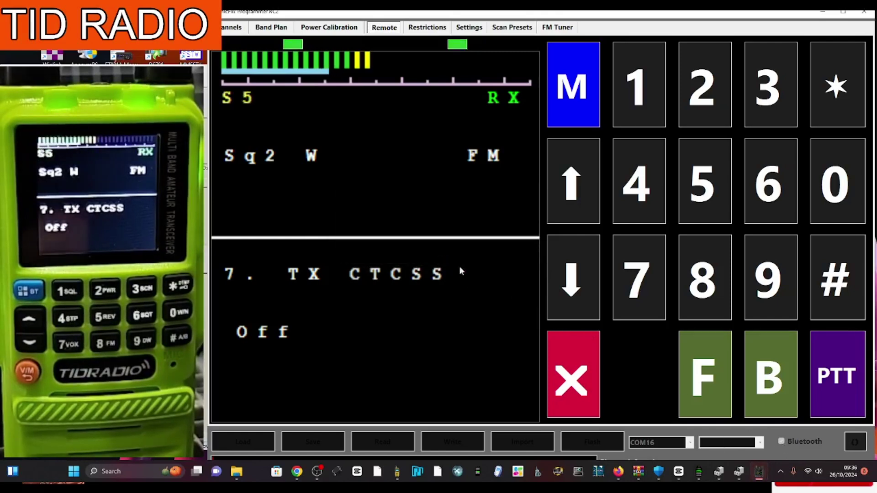
click(557, 111)
click(566, 352)
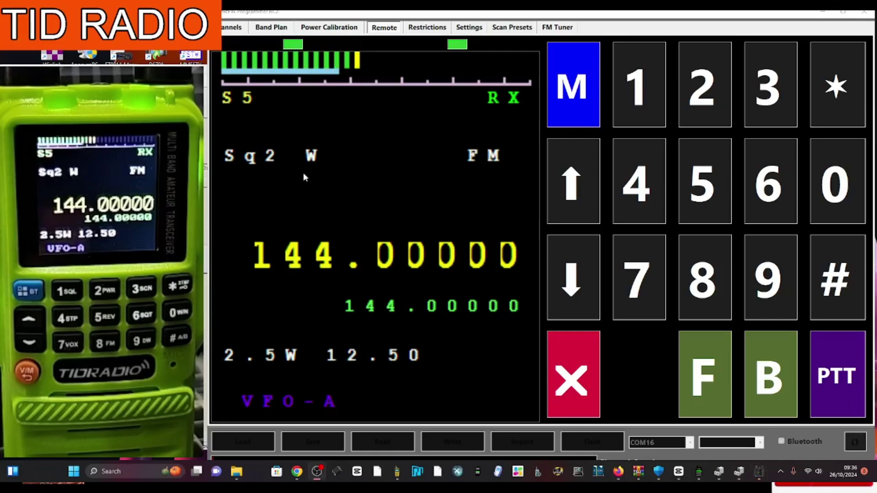
- Read the radio's codeplug into the programmer and look through the channel list
click(228, 29)
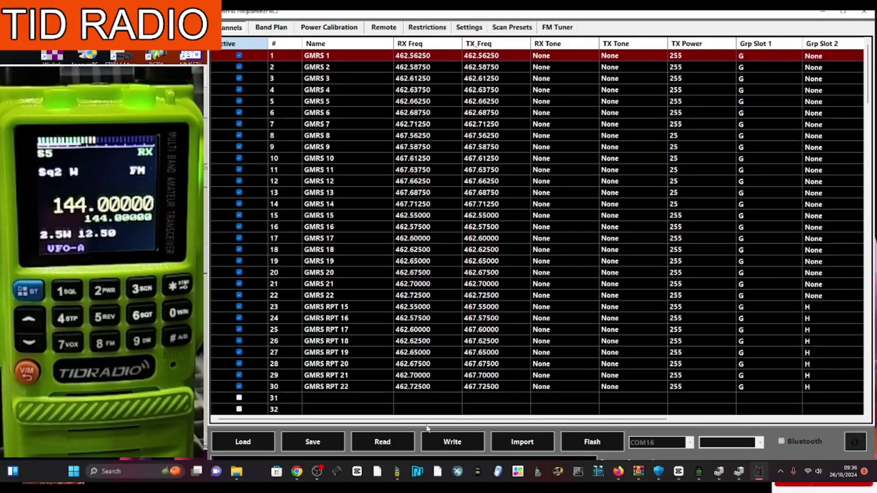
click(382, 443)
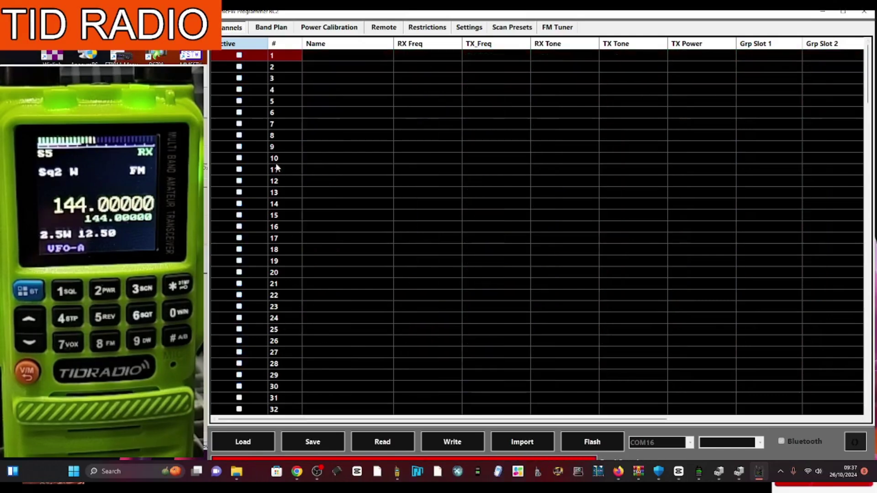
scroll(421, 178, down, 1)
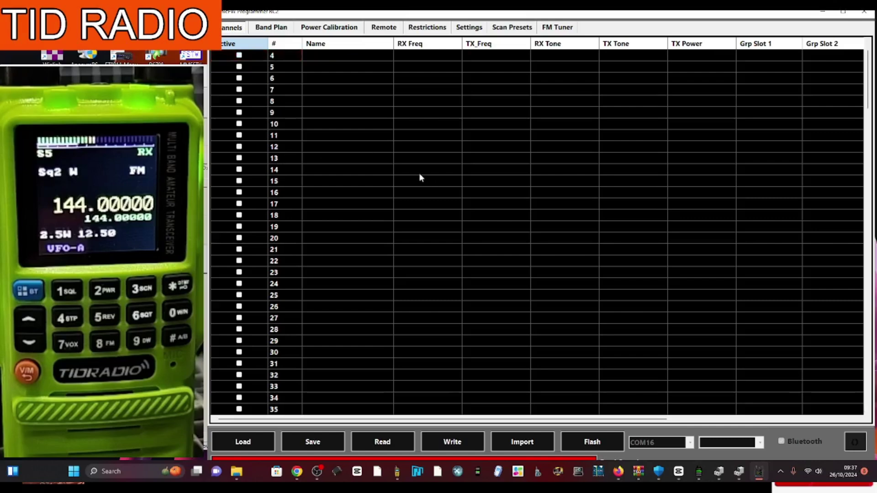
scroll(414, 170, down, 1)
scroll(320, 114, up, 2)
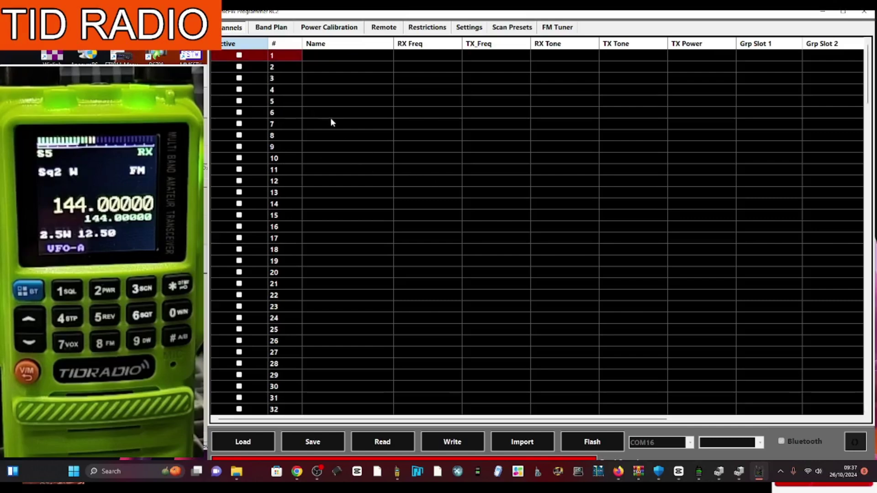
scroll(343, 130, down, 7)
scroll(348, 142, up, 7)
- Review the band plan and the VHF and UHF power calibration curves, ending on the remote display
click(272, 29)
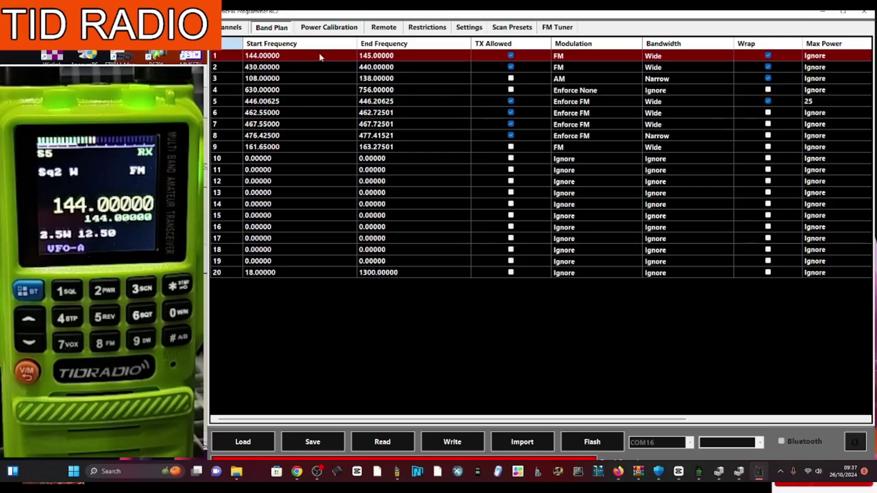
click(333, 28)
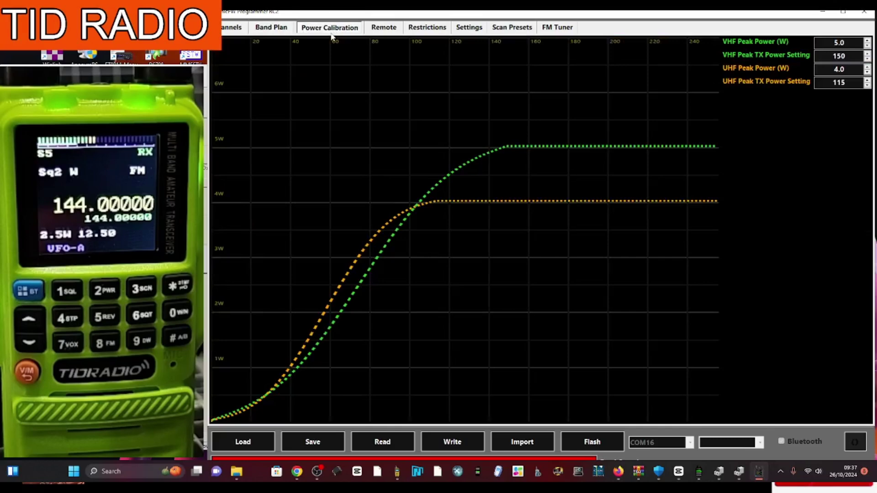
click(385, 35)
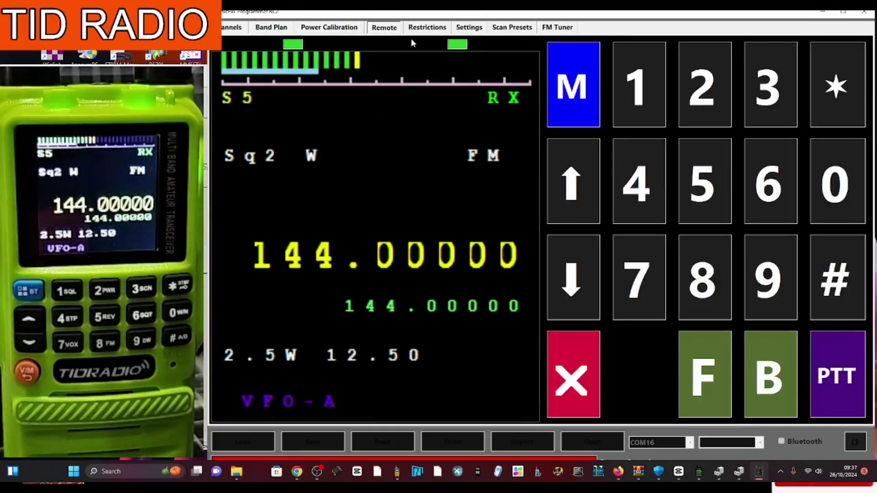
- Examine the radio's restriction options, including the modes available for VFO
click(431, 29)
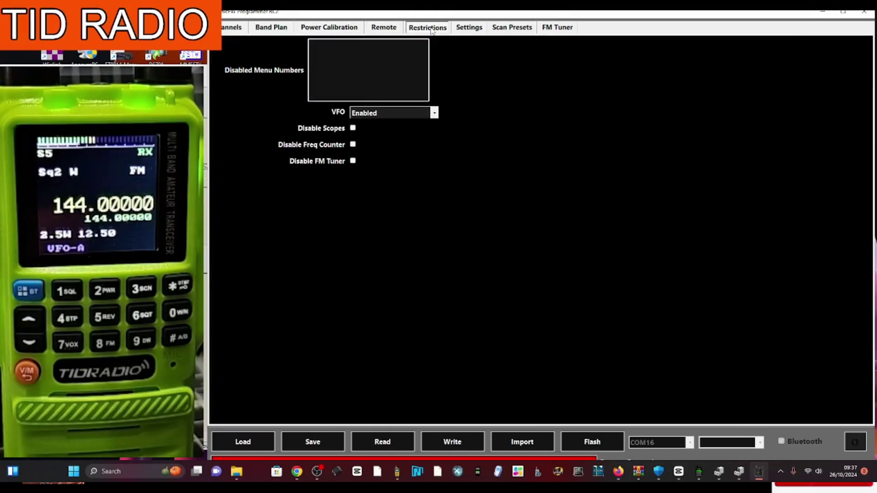
click(434, 113)
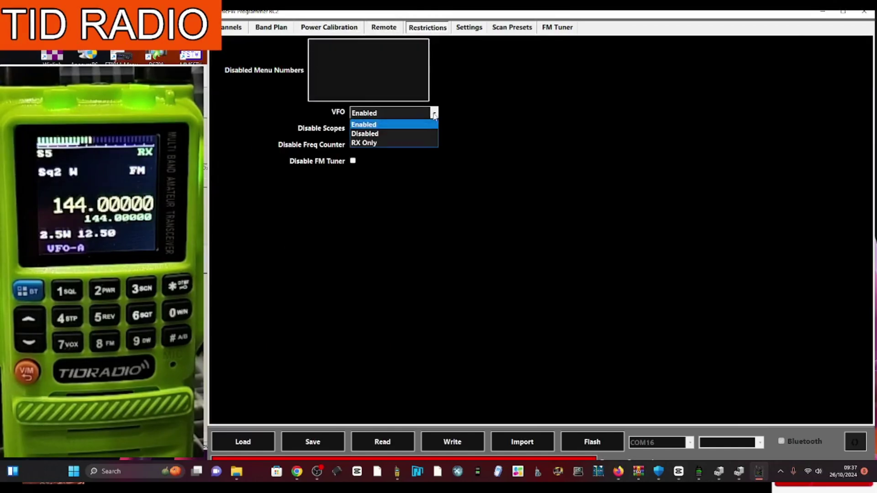
click(434, 114)
click(433, 113)
click(422, 117)
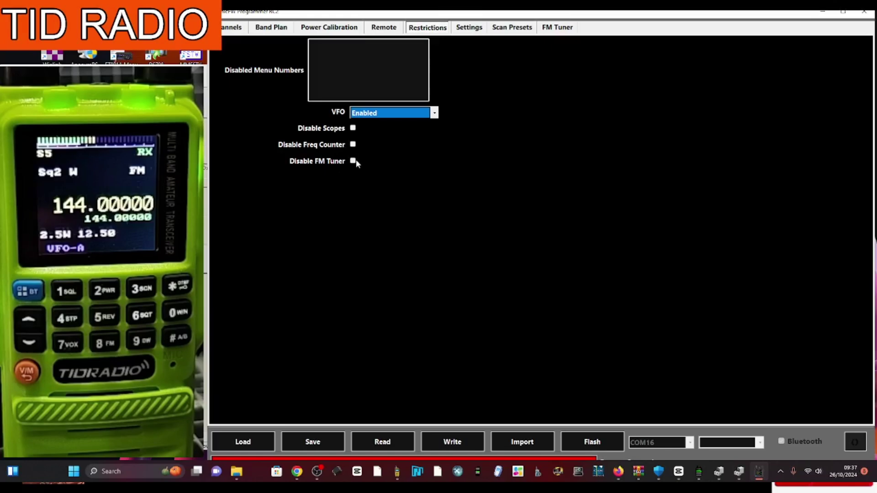
- Review the radio's general settings, scan presets and FM tuner presets, and return to the remote control view
click(468, 29)
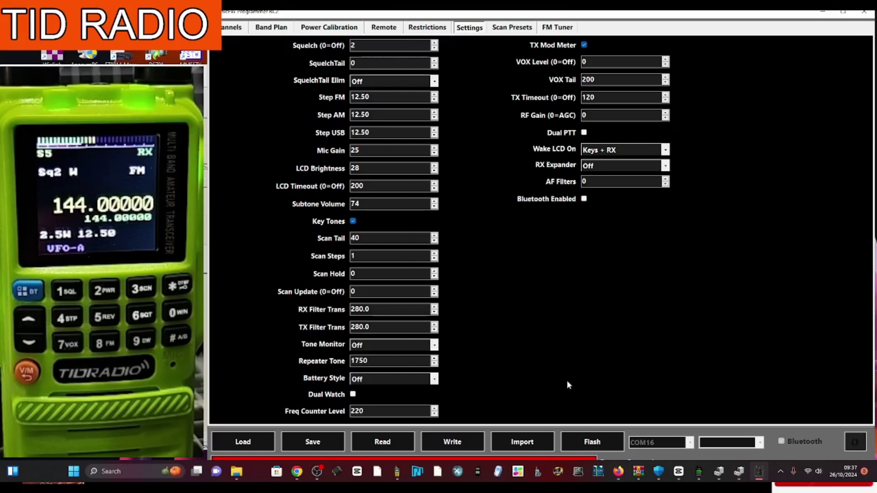
click(506, 29)
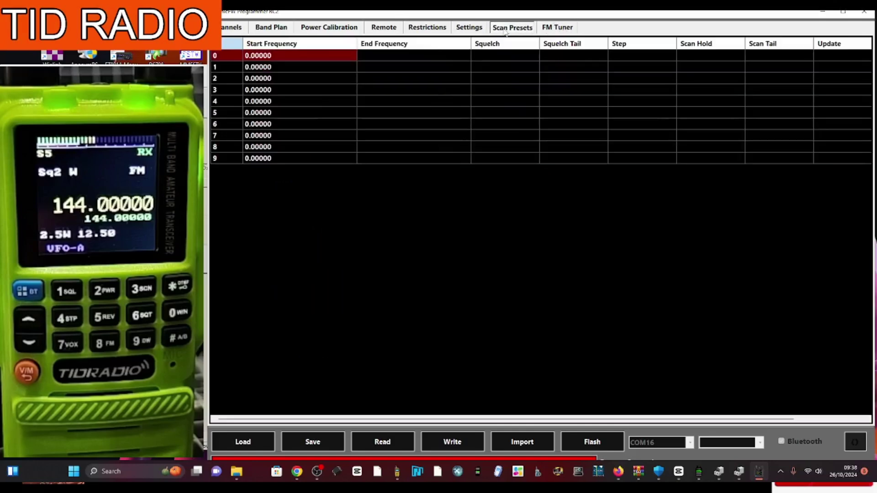
click(555, 31)
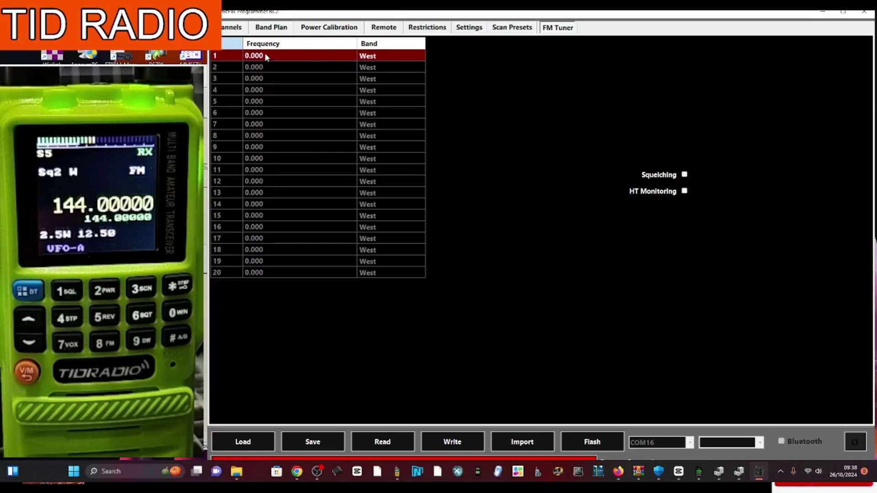
click(428, 31)
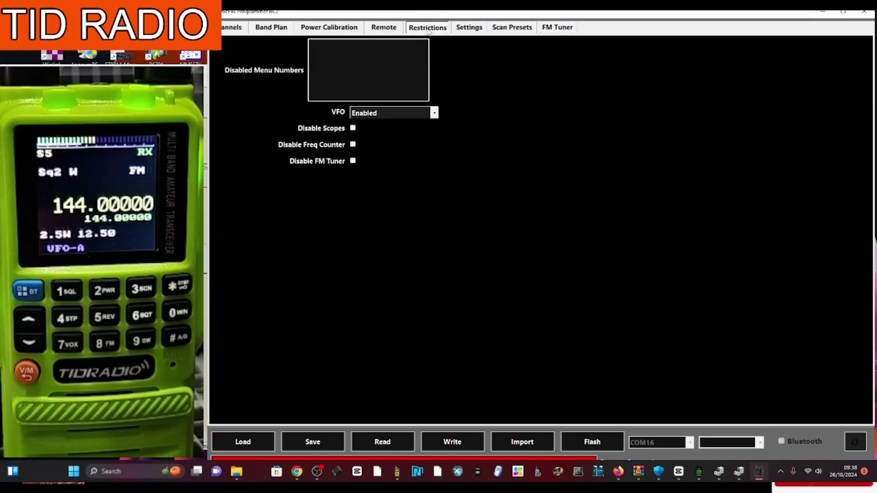
click(382, 31)
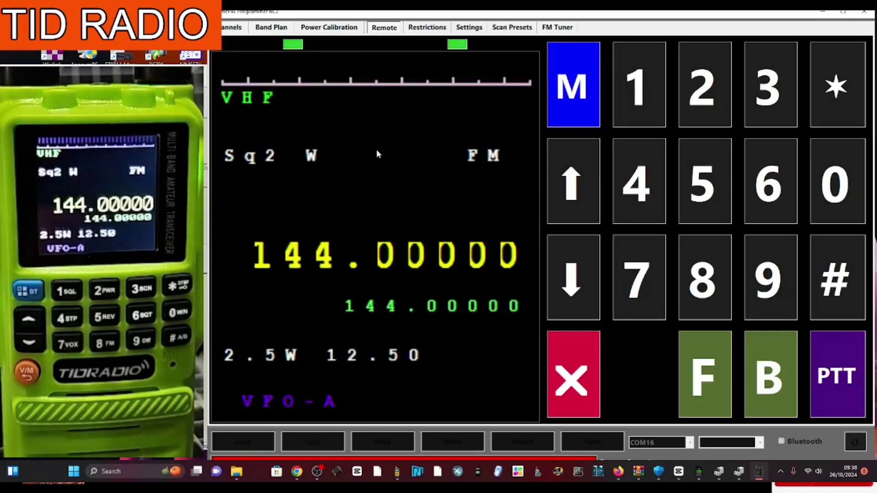